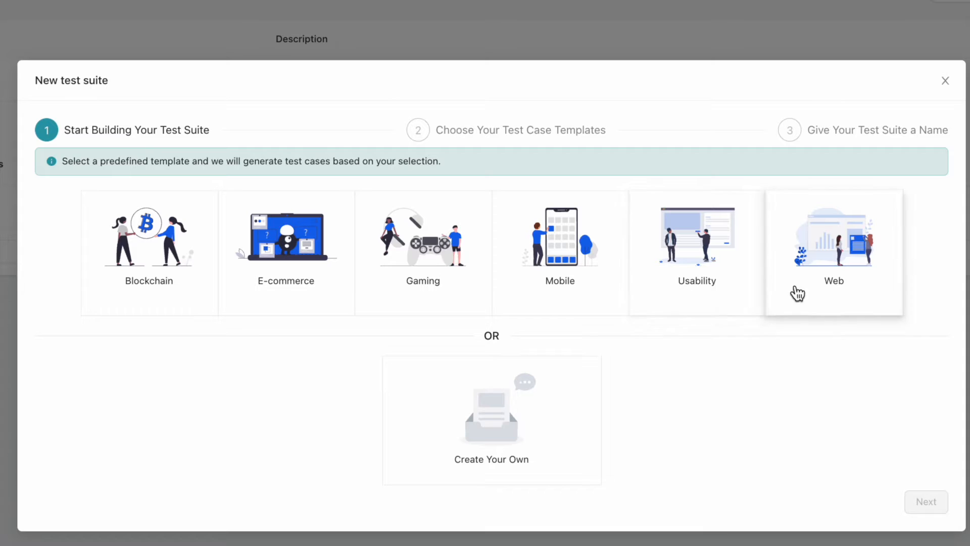
Start a new test suite from the Usability template
left_click(697, 288)
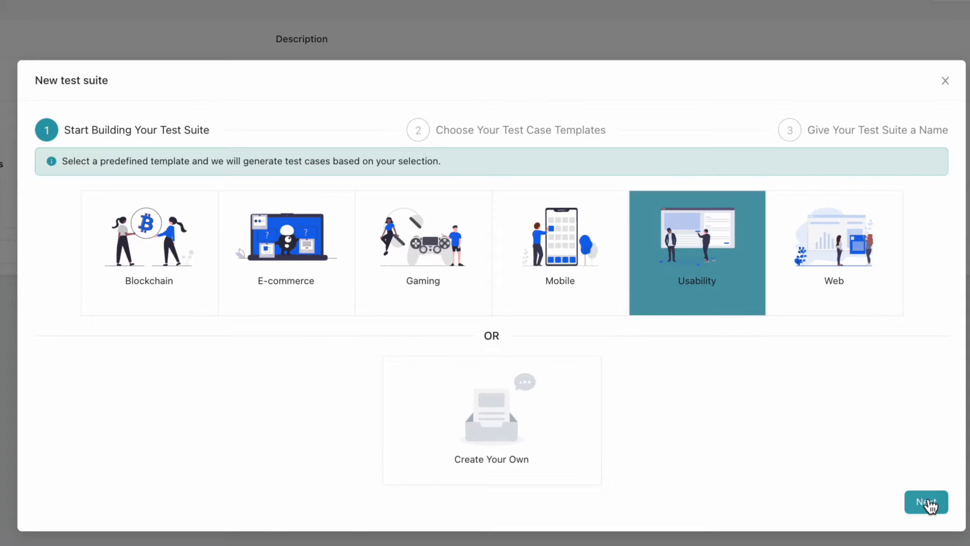
left_click(929, 501)
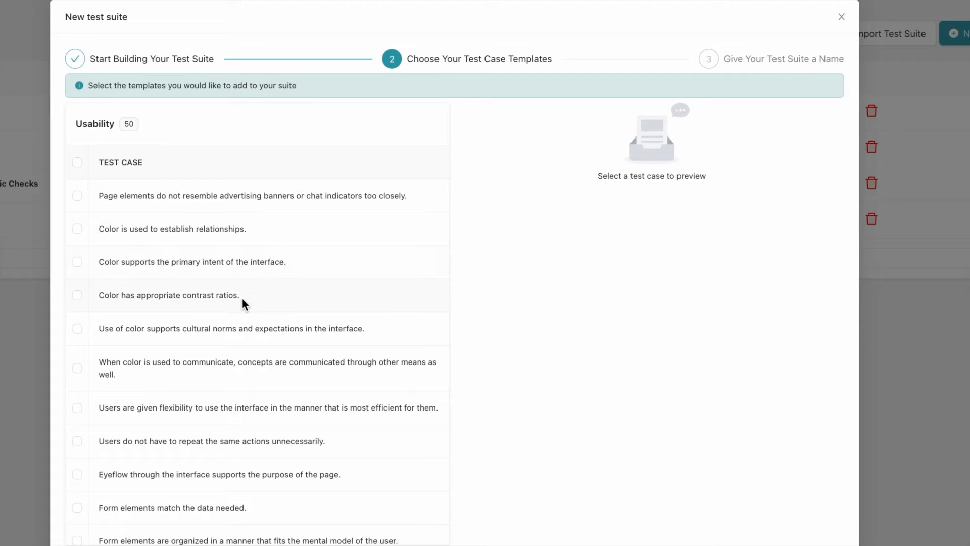
Preview Usability test case templates and scroll through the template list
left_click(209, 198)
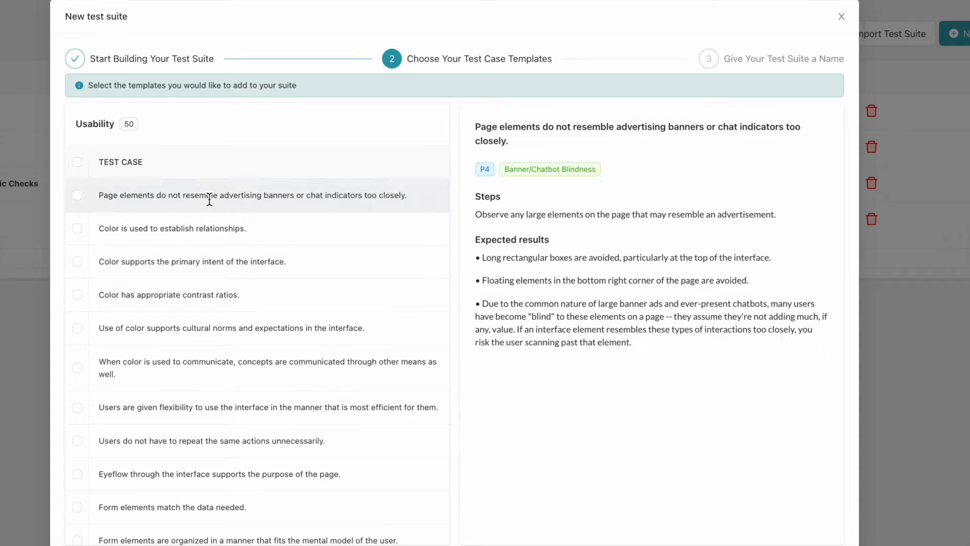
left_click(228, 299)
scroll(228, 298, "down", 4)
left_click(229, 298)
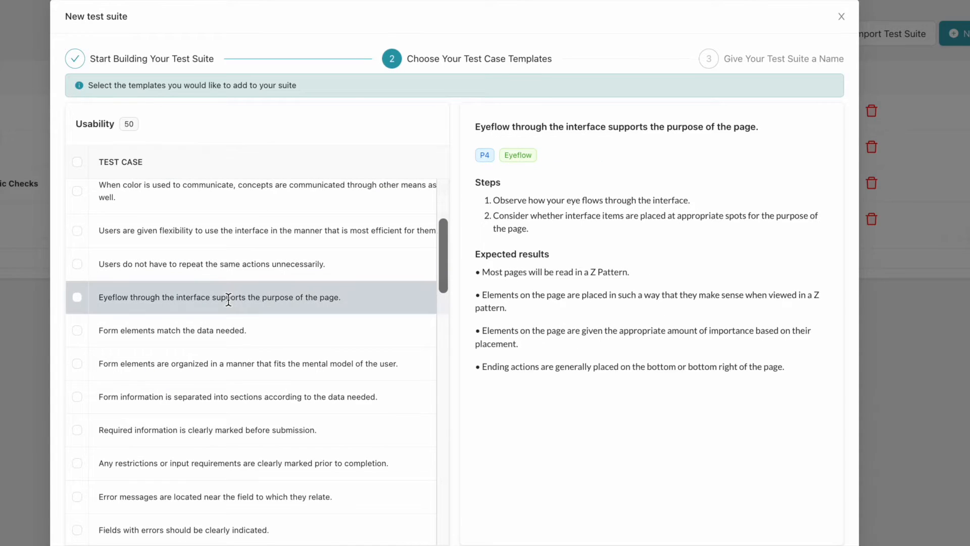
scroll(229, 299, "down", 5)
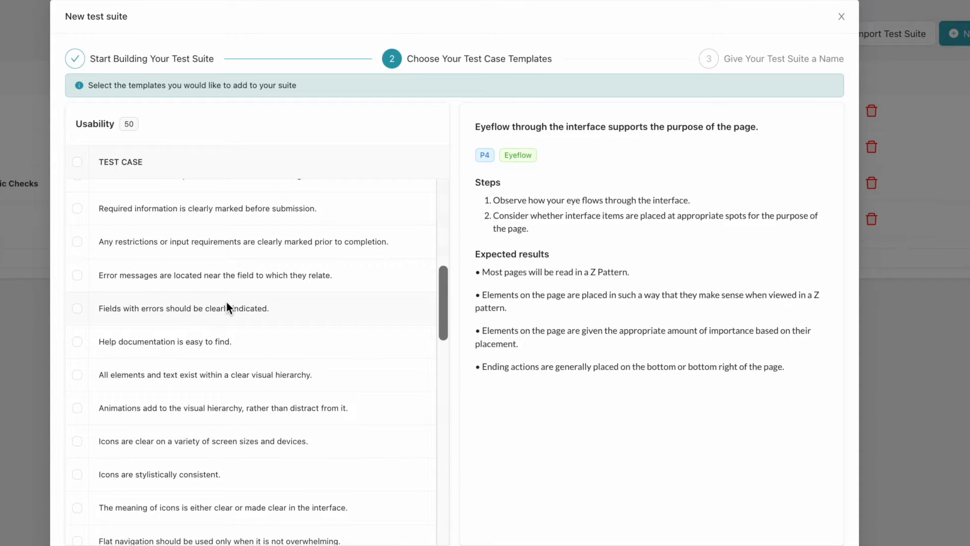
scroll(227, 301, "down", 3)
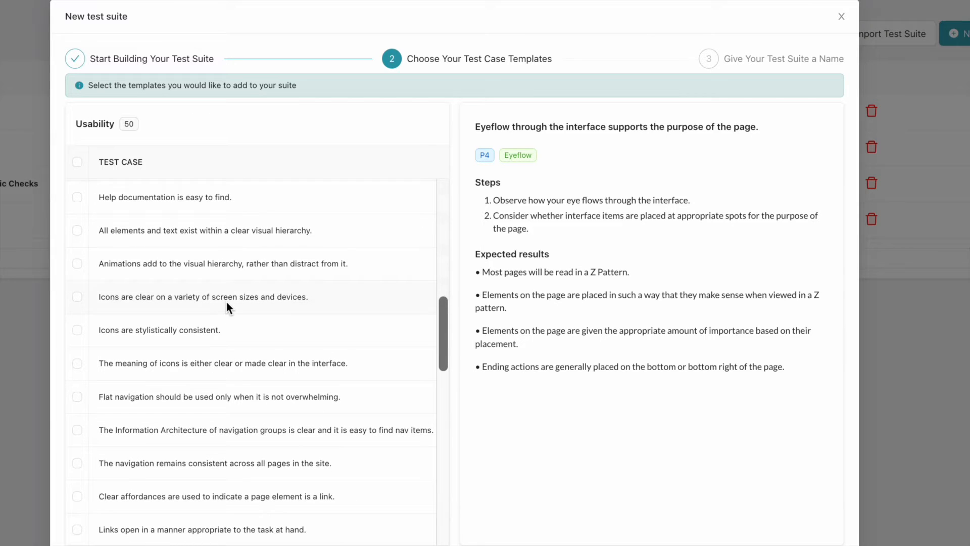
scroll(226, 302, "up", 12)
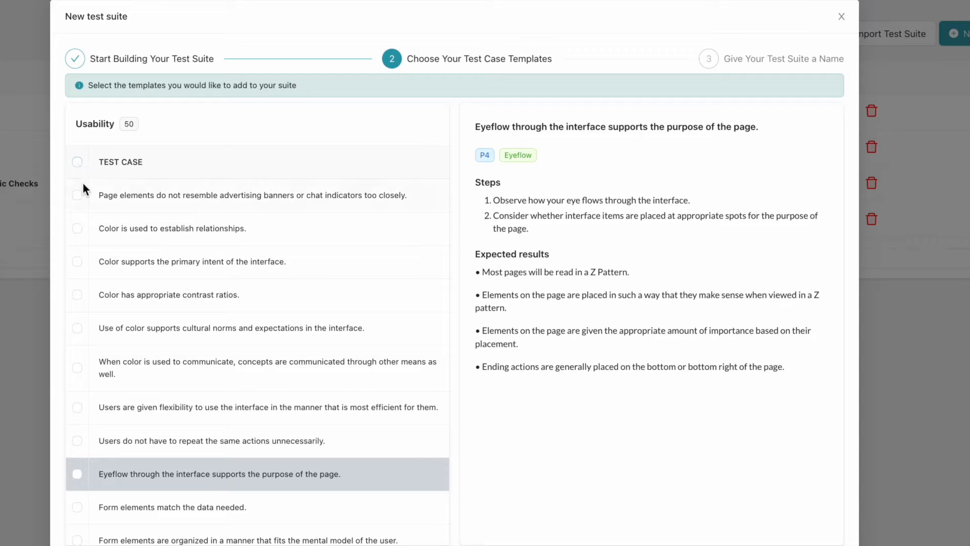
Select only the first three Usability test case templates for the suite
left_click(77, 161)
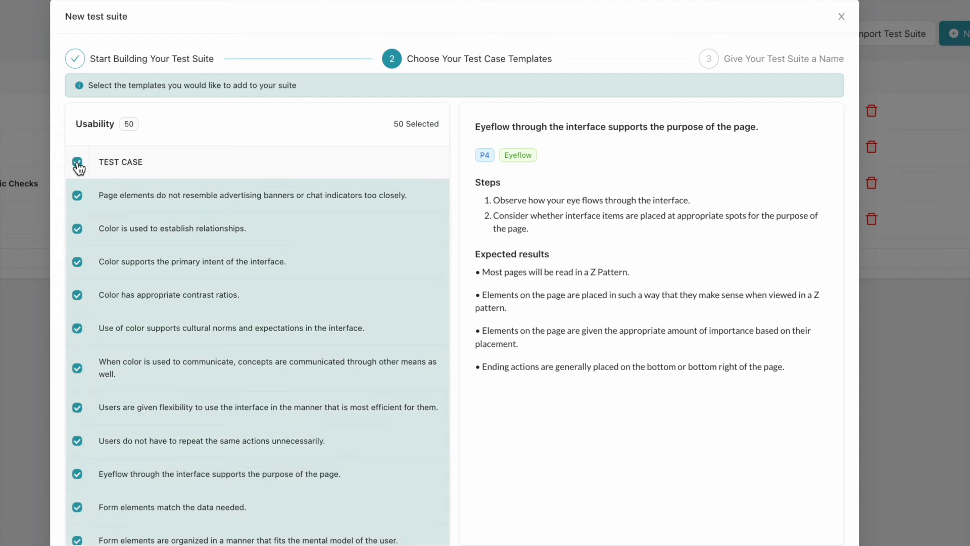
left_click(77, 163)
left_click(77, 195)
left_click(77, 229)
left_click(76, 262)
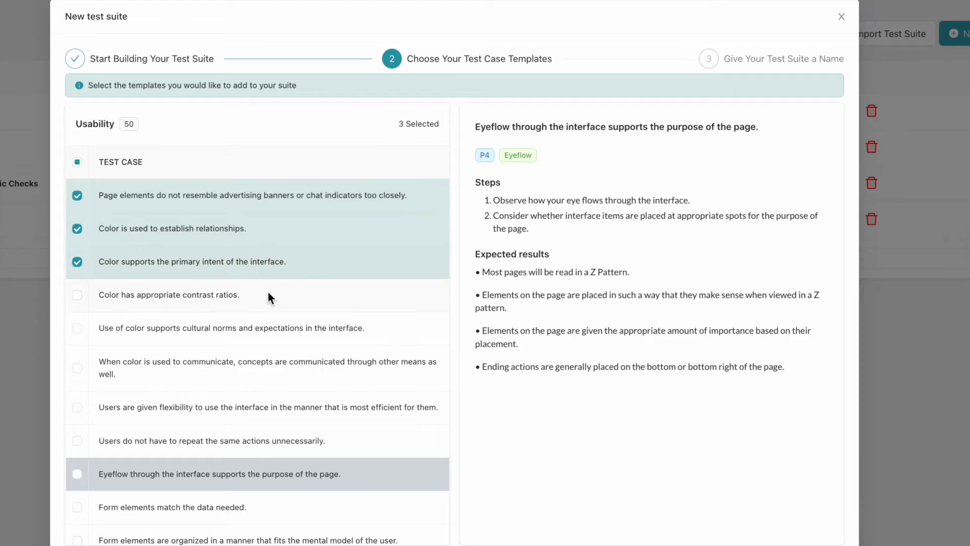
left_click(315, 268)
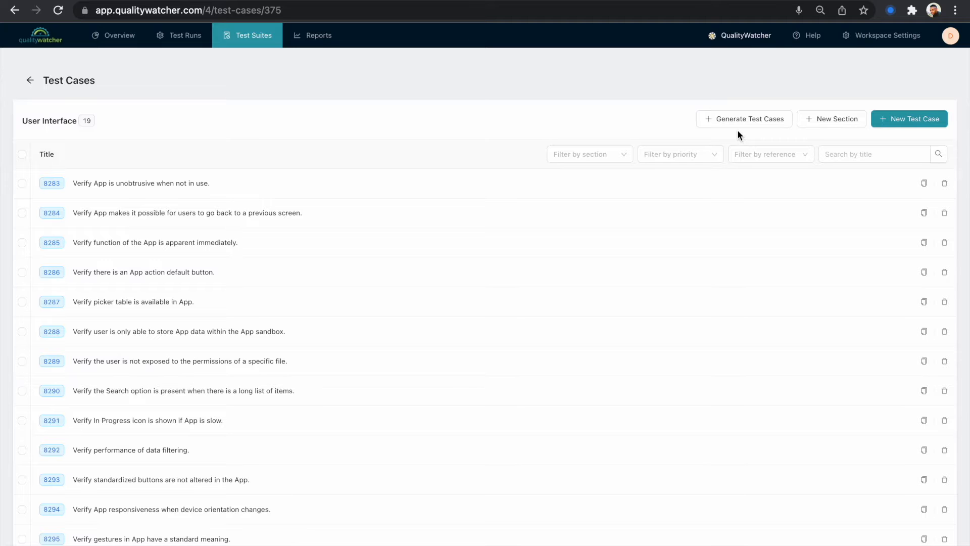
Enter the user story 'As a registered user, I want to be able to find other registered users so that I can send them messages'
left_click(727, 115)
left_click(194, 149)
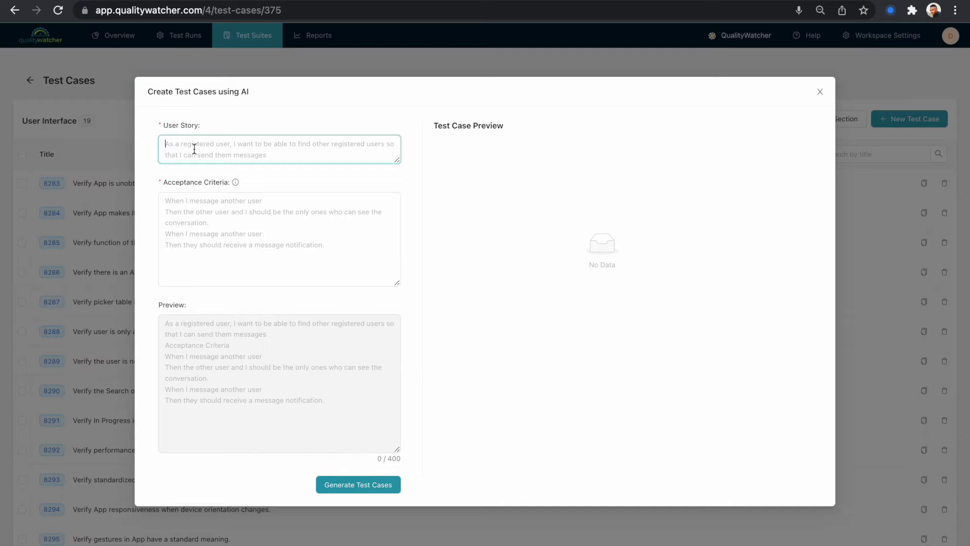
type("A")
key("BackSpace")
type("A")
key("BackSpace")
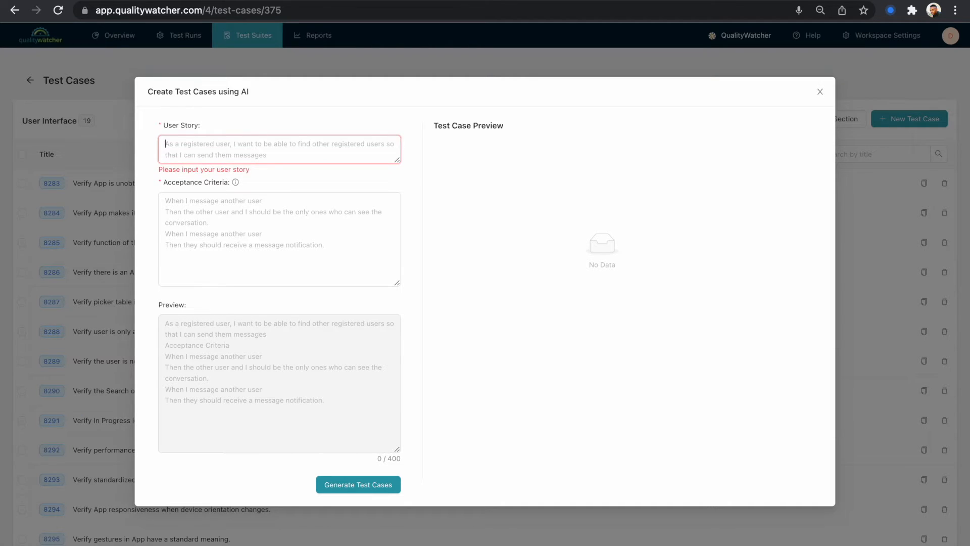
type("As ")
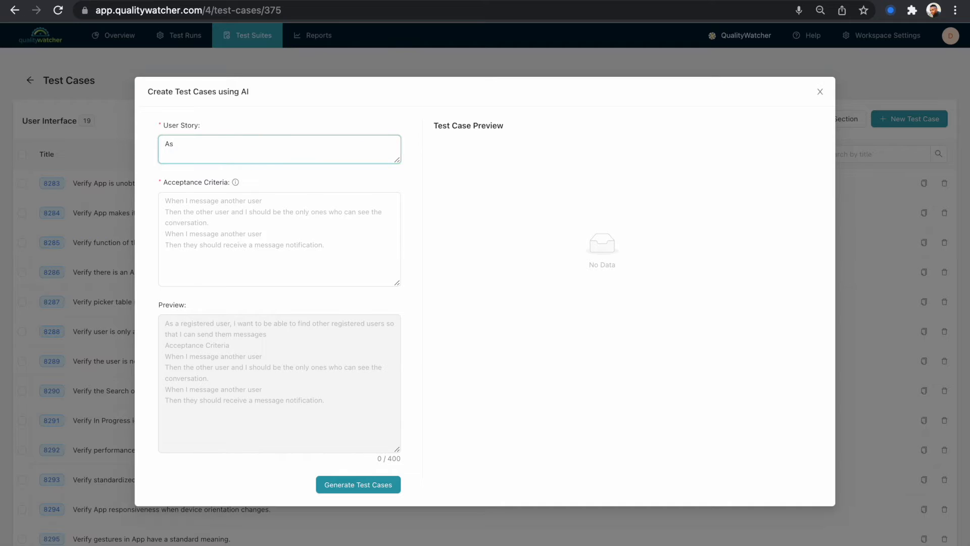
type("a registered user, I want to be able to find other registered users so that I can send them messages")
Enter the acceptance criteria 'When I message another user' and 'Then the other user and I should be the only ones who can see the conversation'
key("Tab")
type("When I message another user")
key("Return")
type("Then the other user and I should be the only ones who can see the conversation")
left_click(532, 267)
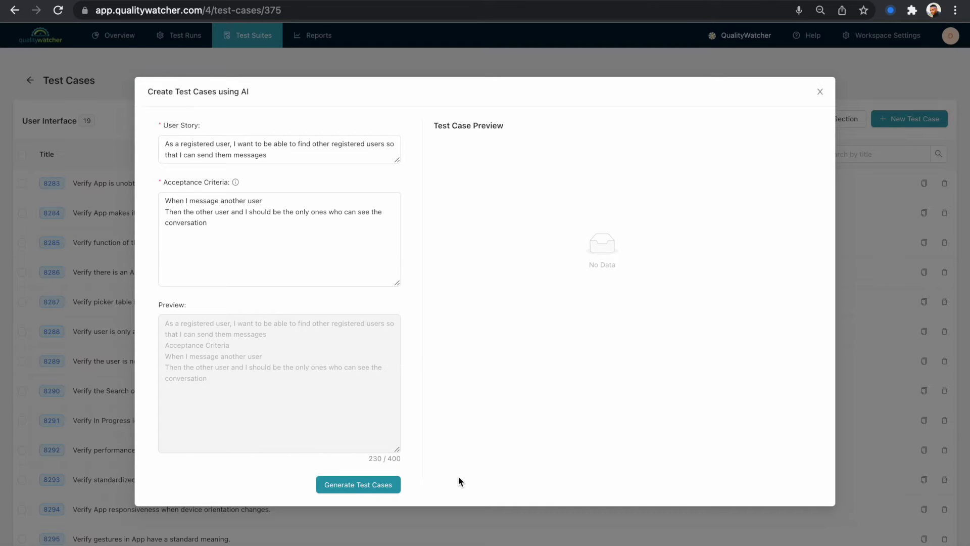
Generate AI test case suggestions from the story, regenerating them twice
left_click(370, 485)
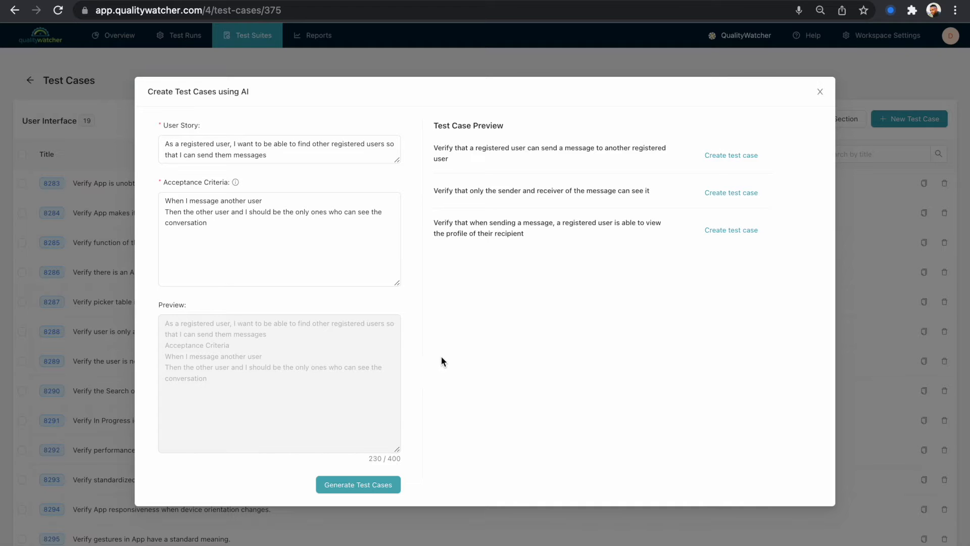
left_click(370, 490)
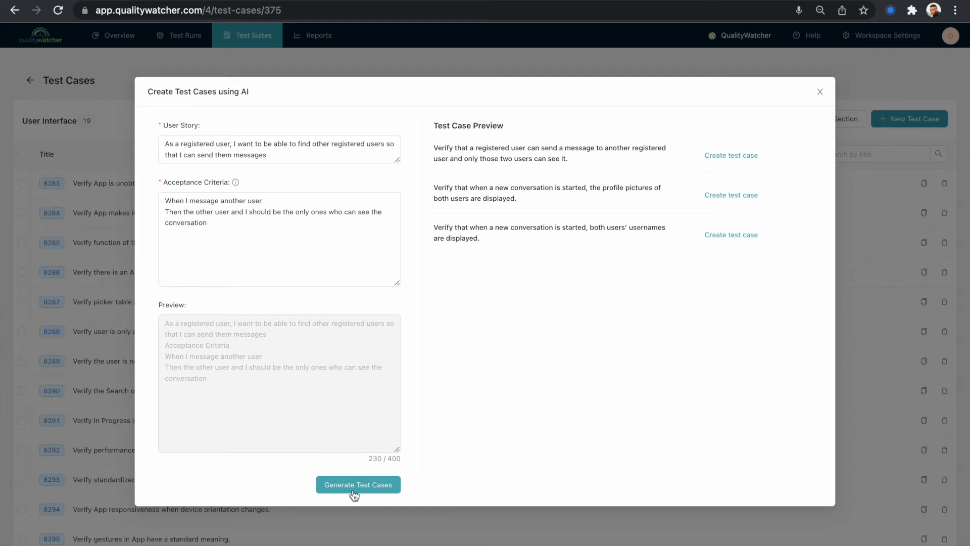
left_click(357, 490)
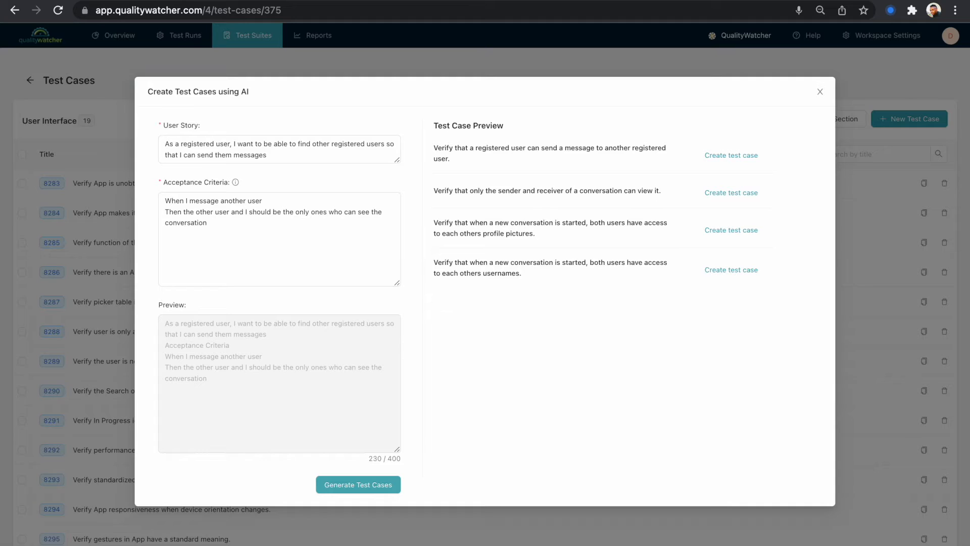
Create test cases from the first two suggestions and close the AI generation dialog
left_click(720, 159)
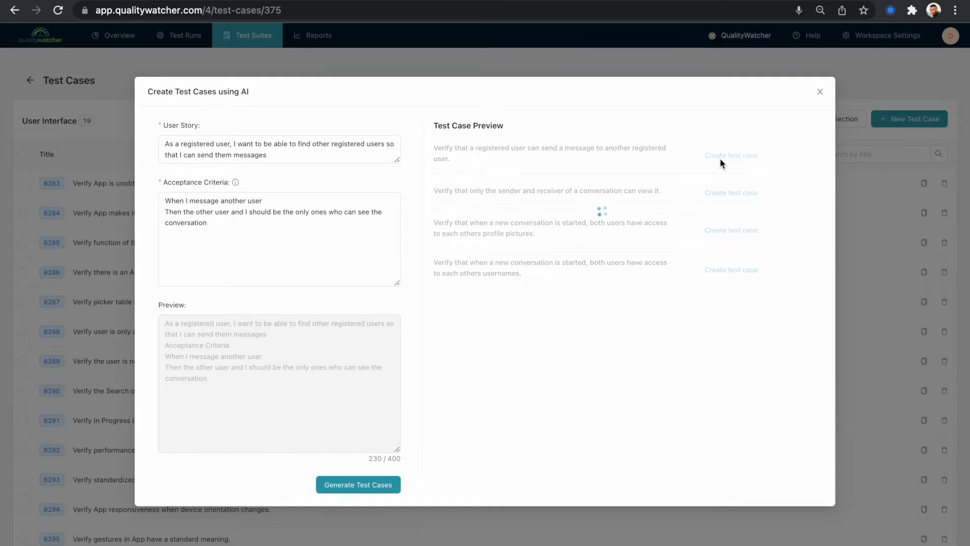
left_click(726, 193)
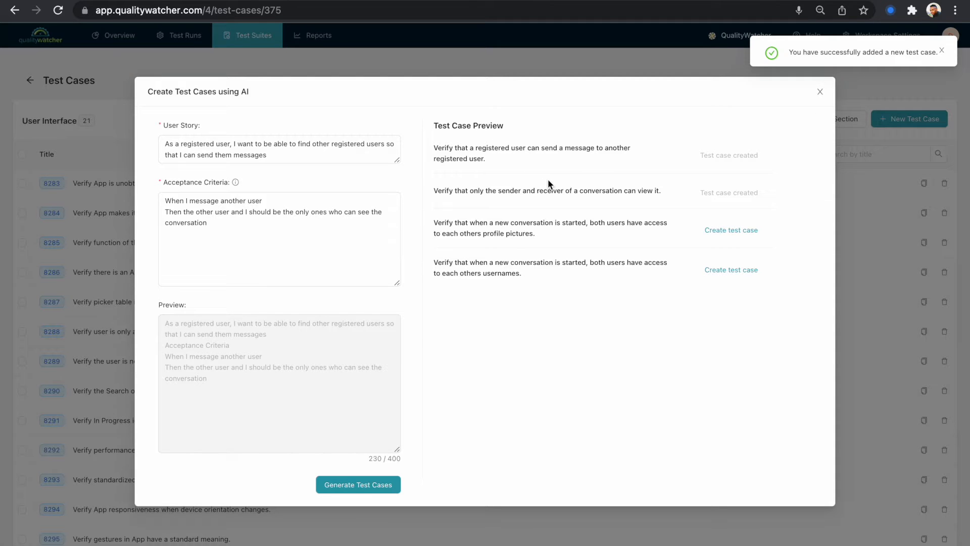
left_click(820, 92)
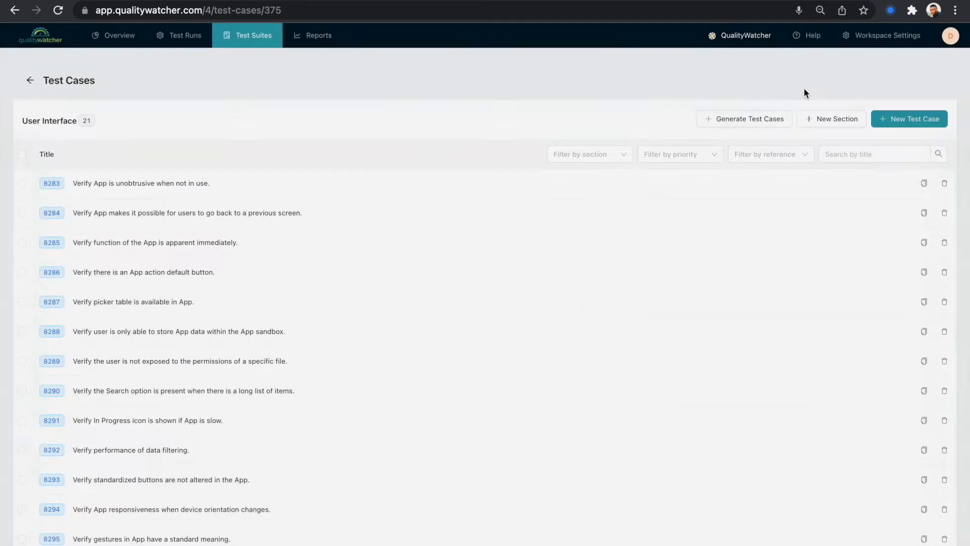
scroll(378, 253, "down", 5)
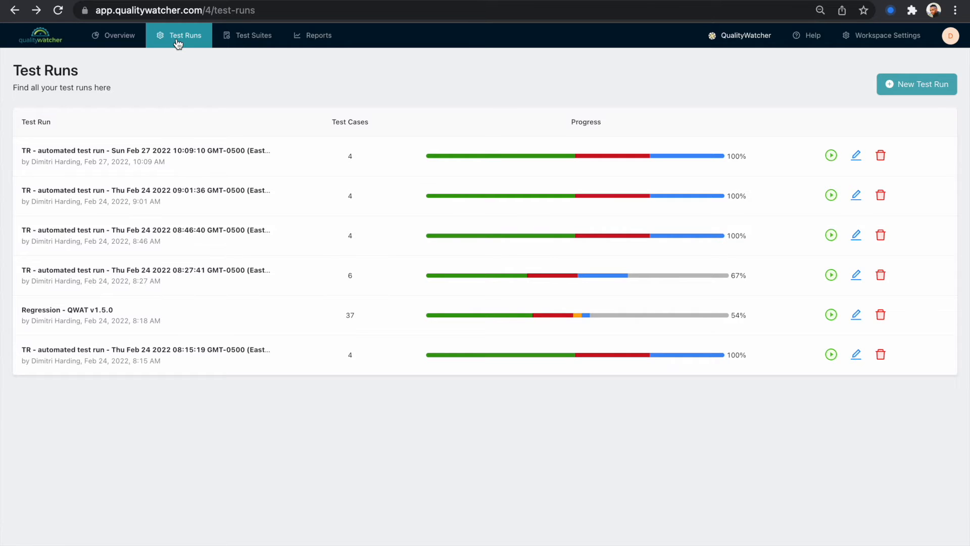
Start a new test run titled 'Demo test run' with the description 'My demo test run'
left_click(910, 89)
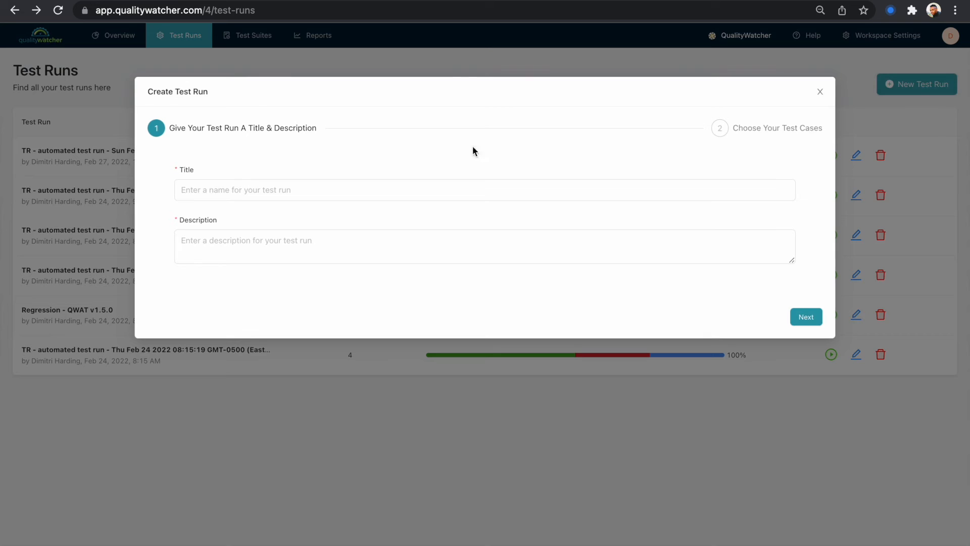
left_click(242, 190)
type("Demo")
left_click(234, 219)
left_click(232, 243)
type("This is new")
key("BackSpace")
key("BackSpace")
key("BackSpace")
key("BackSpace")
key("BackSpace")
key("BackSpace")
key("BackSpace")
key("BackSpace")
key("BackSpace")
key("BackSpace")
key("BackSpace")
type("My demo test run")
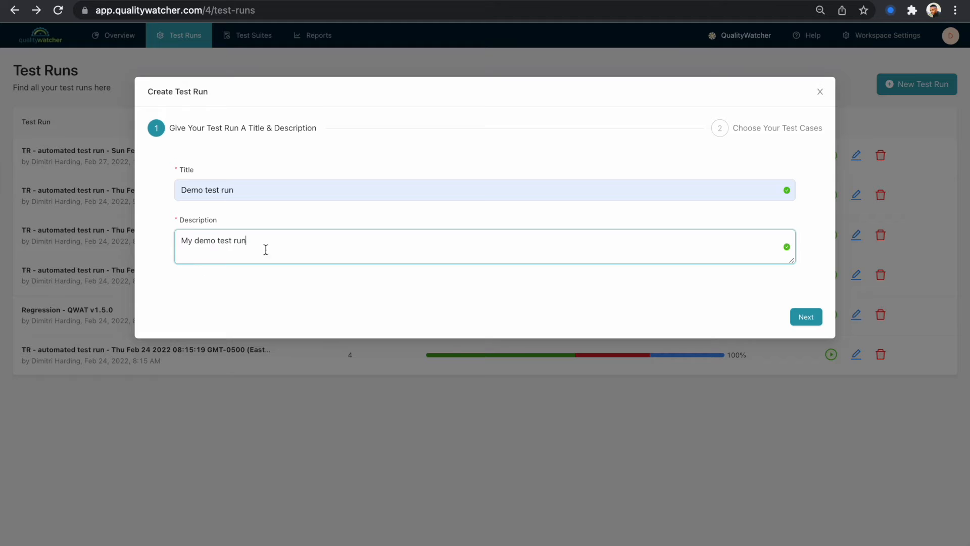
left_click(806, 317)
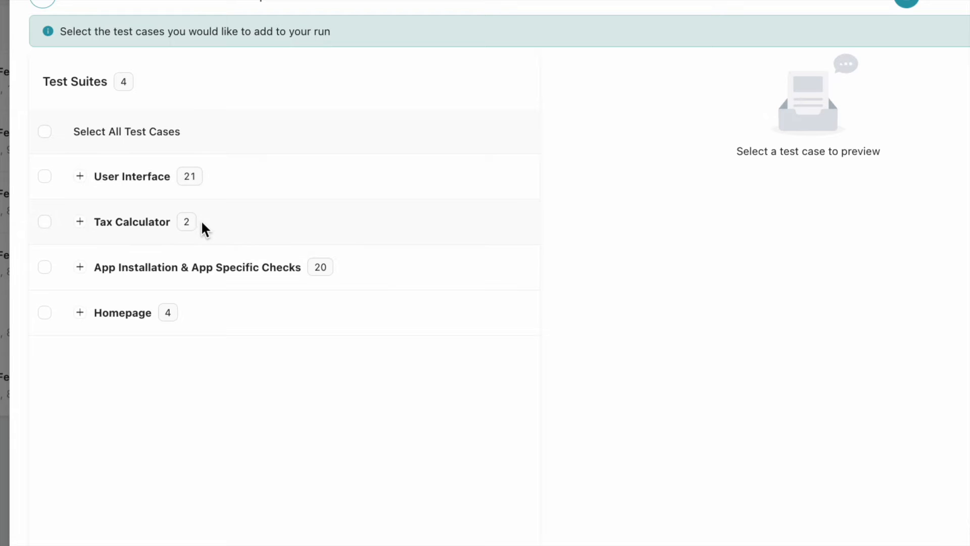
Select the whole User Interface suite for the test run
left_click(79, 176)
left_click(45, 222)
left_click(51, 268)
left_click(258, 265)
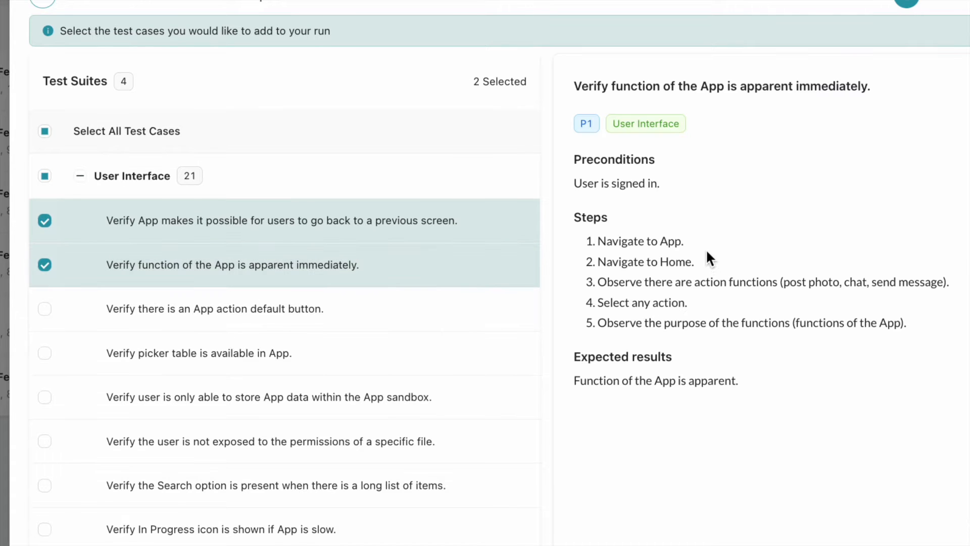
left_click(44, 264)
left_click(44, 264)
left_click(44, 220)
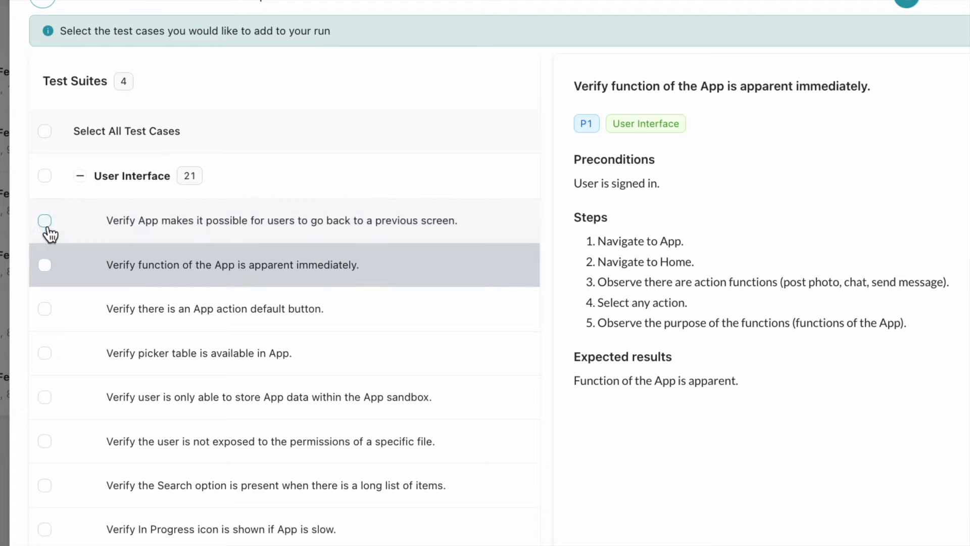
left_click(44, 177)
left_click(80, 176)
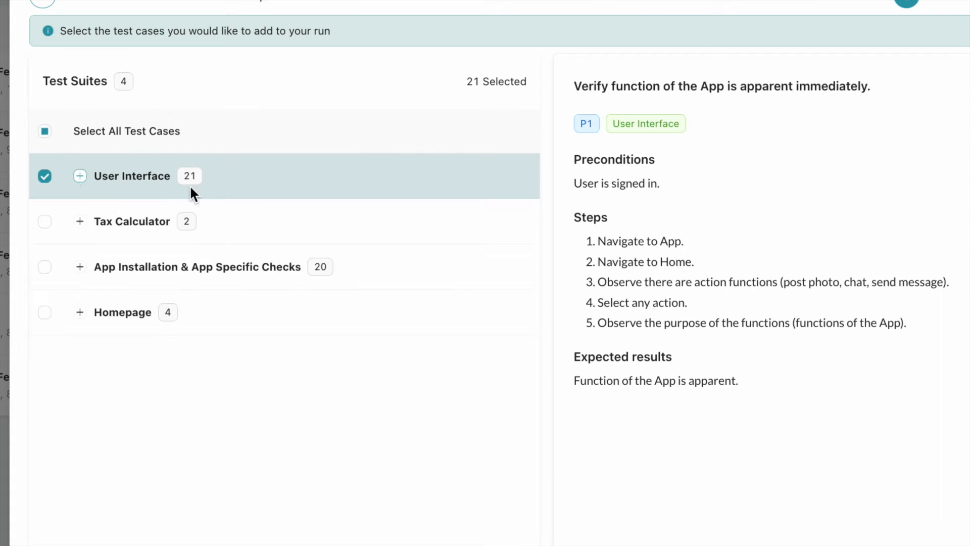
Add the App Installation & App Specific Checks suite and review its test cases
left_click(44, 267)
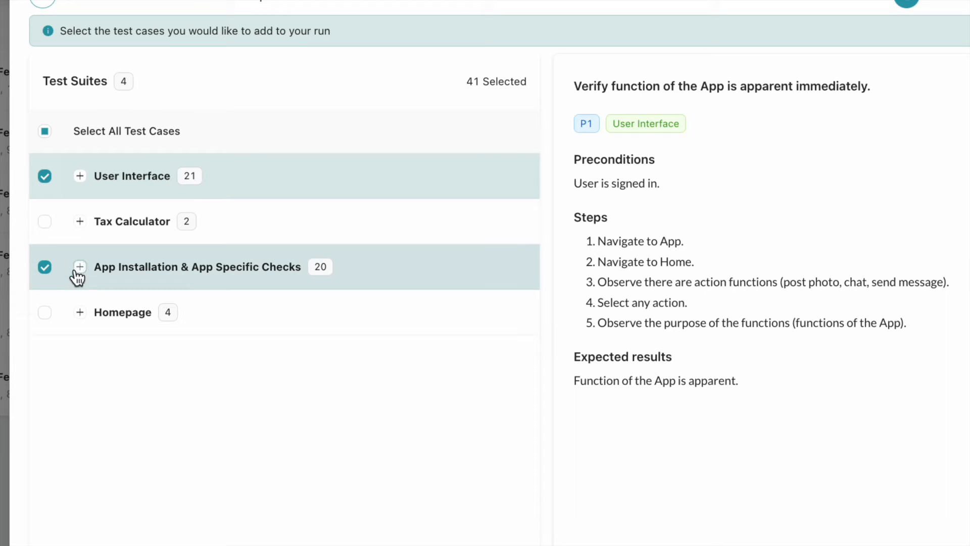
left_click(79, 267)
scroll(153, 323, "down", 3)
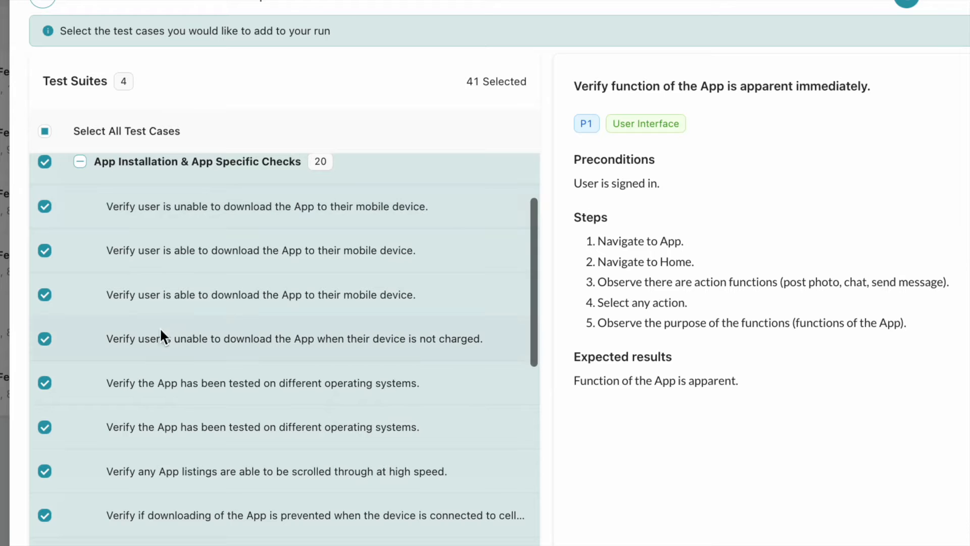
scroll(171, 338, "down", 4)
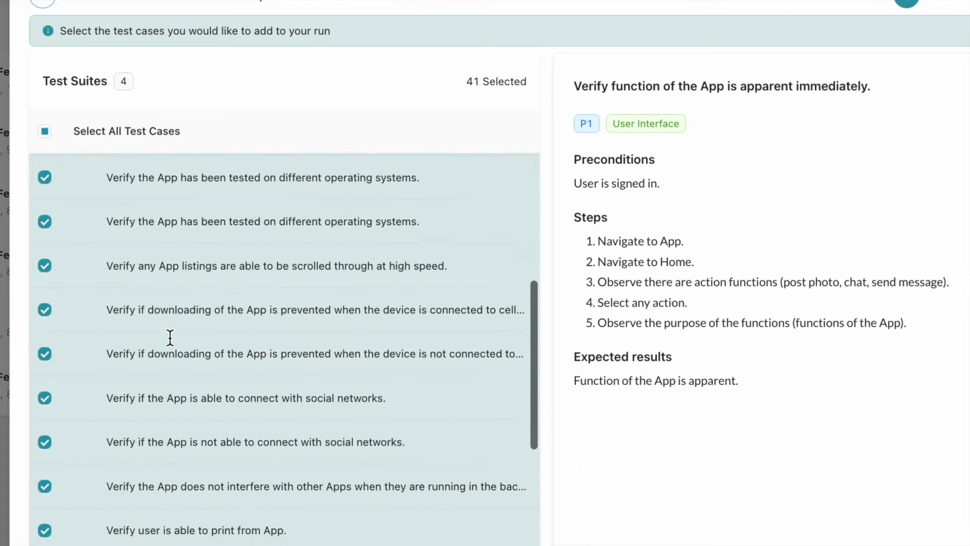
scroll(171, 338, "up", 6)
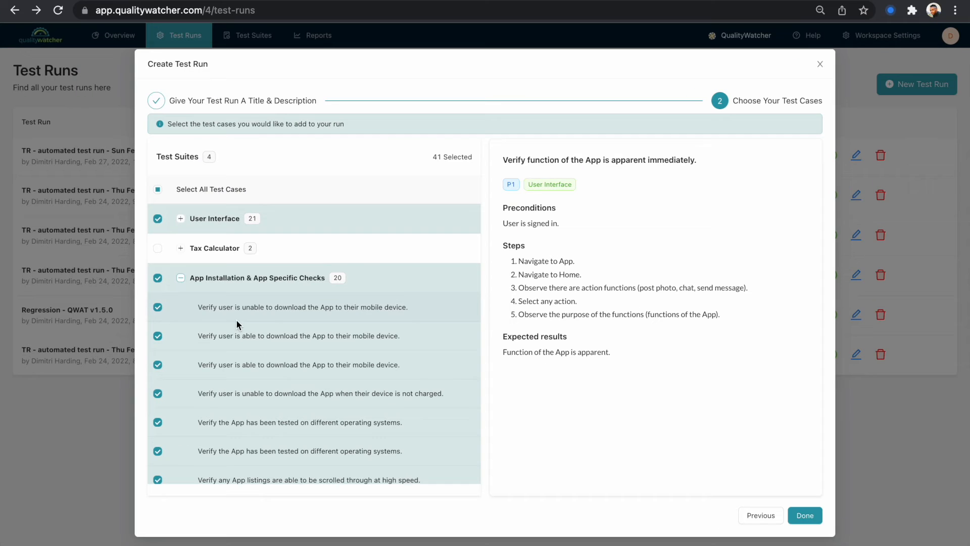
Preview a test case and finish creating the test run
left_click(378, 400)
scroll(396, 401, "down", 2)
scroll(396, 401, "down", 3)
left_click(804, 514)
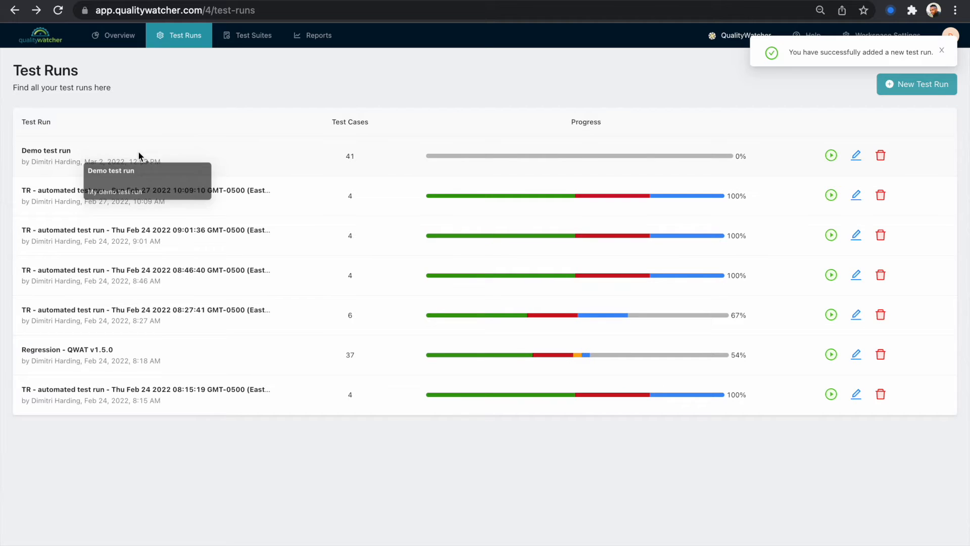
Open the Demo test run and scroll its test case list
left_click(144, 156)
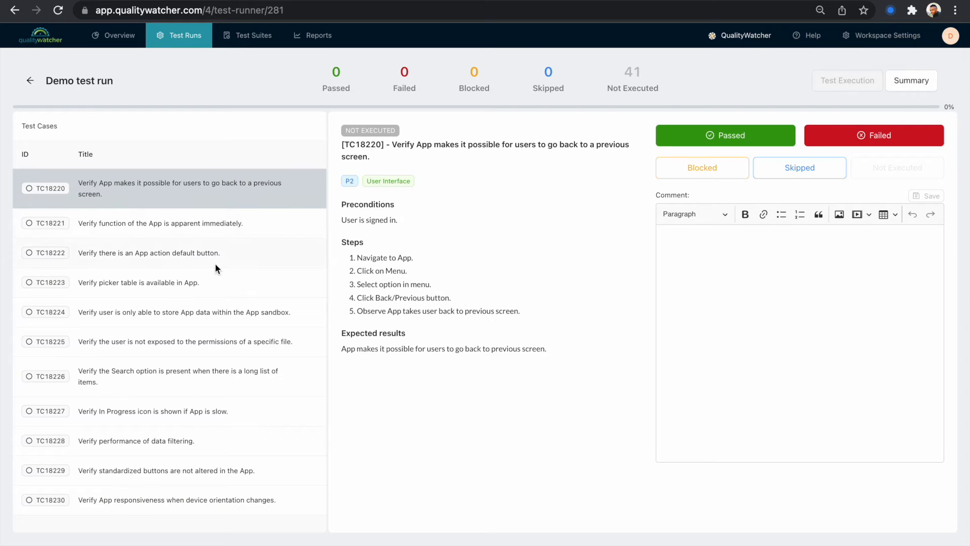
scroll(214, 265, "down", 15)
scroll(214, 265, "up", 15)
scroll(214, 263, "down", 1)
scroll(216, 256, "up", 1)
Step through the run's test cases one by one to preview each
left_click(221, 223)
key("Down")
key("Down")
key("Down")
key("Down")
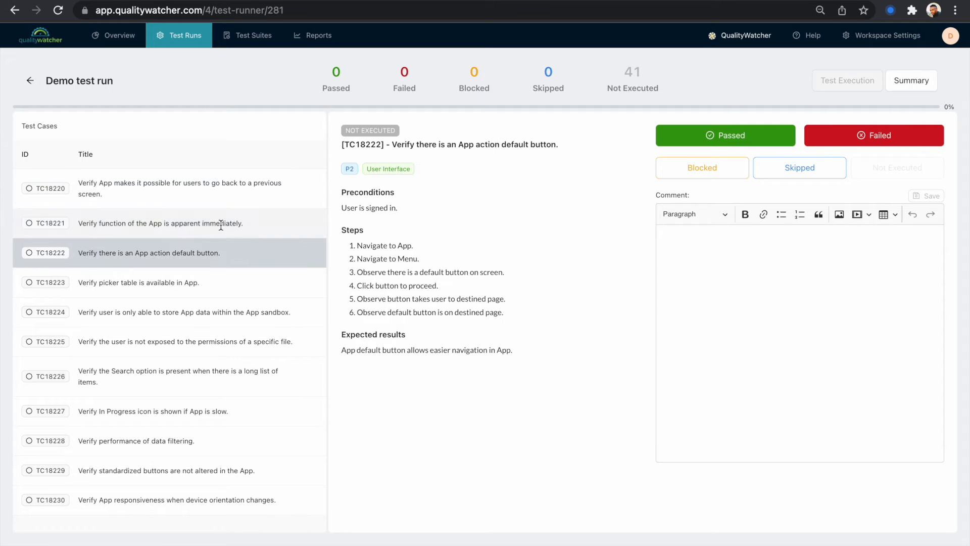
key("Up")
key("Up")
key("Up")
key("Up")
key("Up")
key("Down")
key("Down")
key("Down")
key("Down")
key("Down")
key("Up")
key("Up")
key("Up")
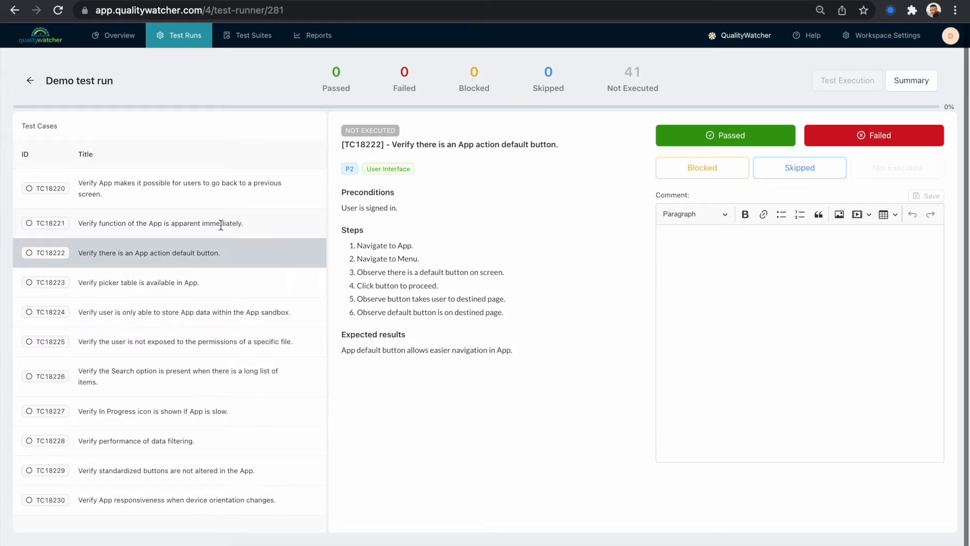
key("Down")
key("Down")
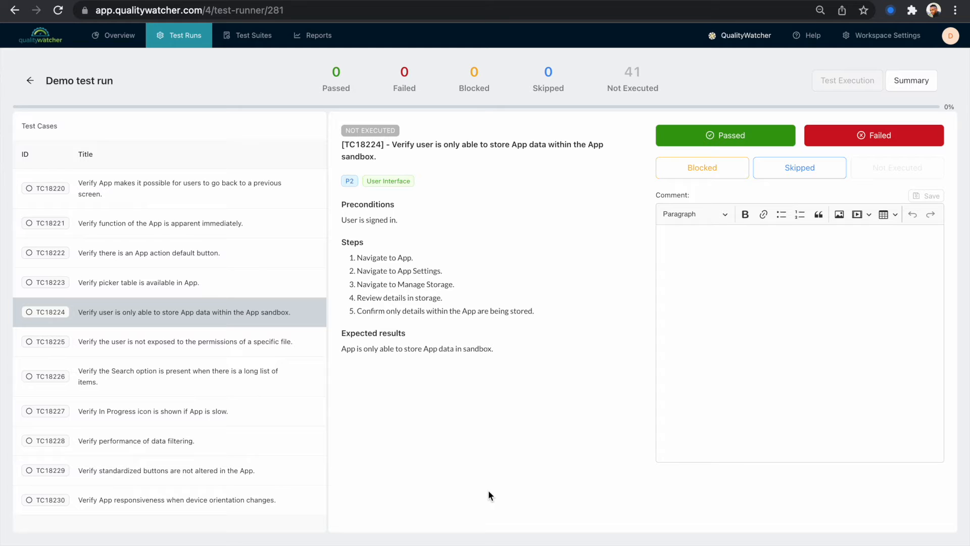
Mark test case TC18224 as Passed and TC18227 as Failed in the Demo test run
scroll(707, 146, "down", 1)
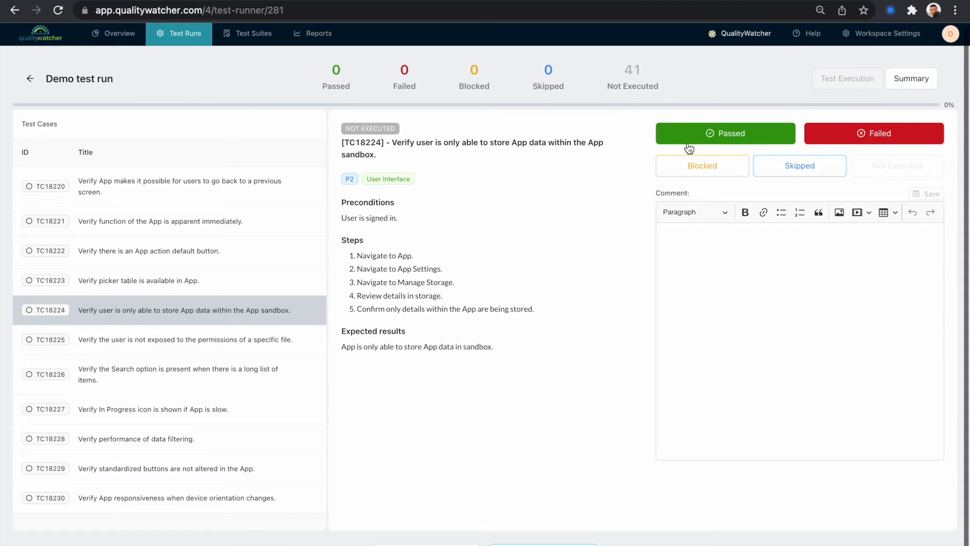
left_click(723, 139)
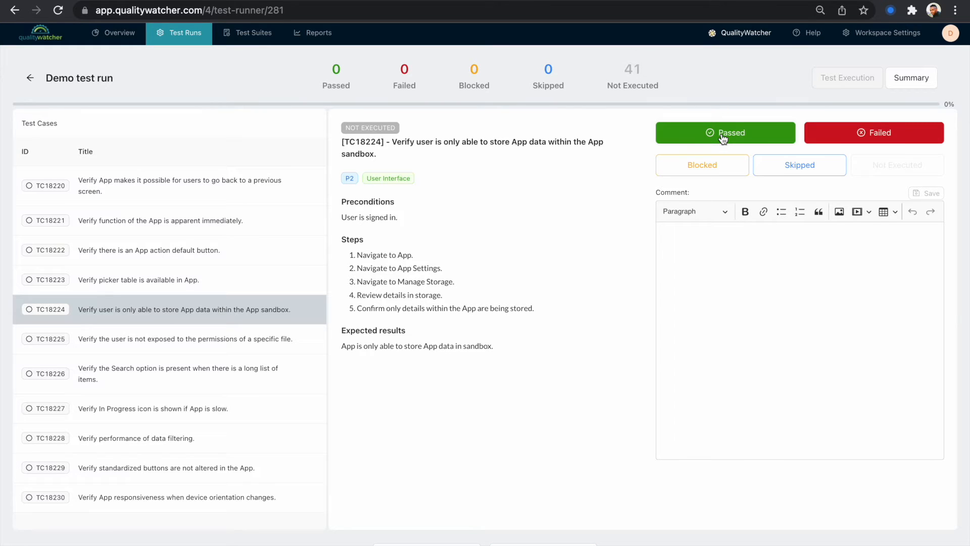
left_click(246, 404)
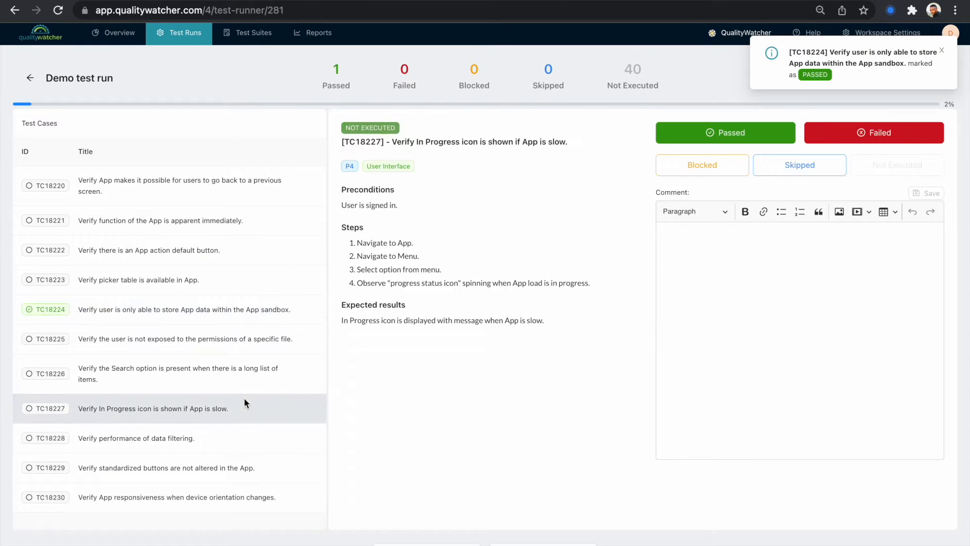
left_click(862, 139)
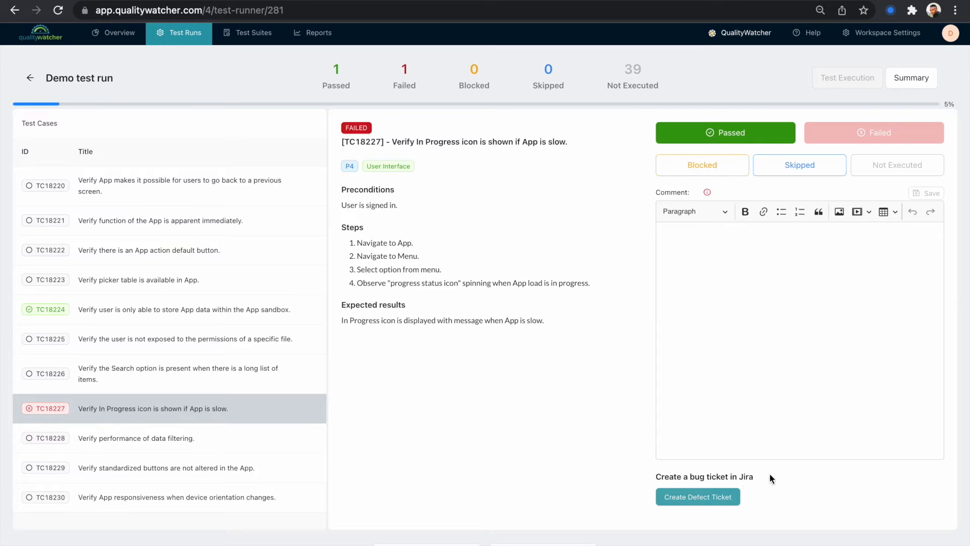
scroll(668, 480, "up", 2)
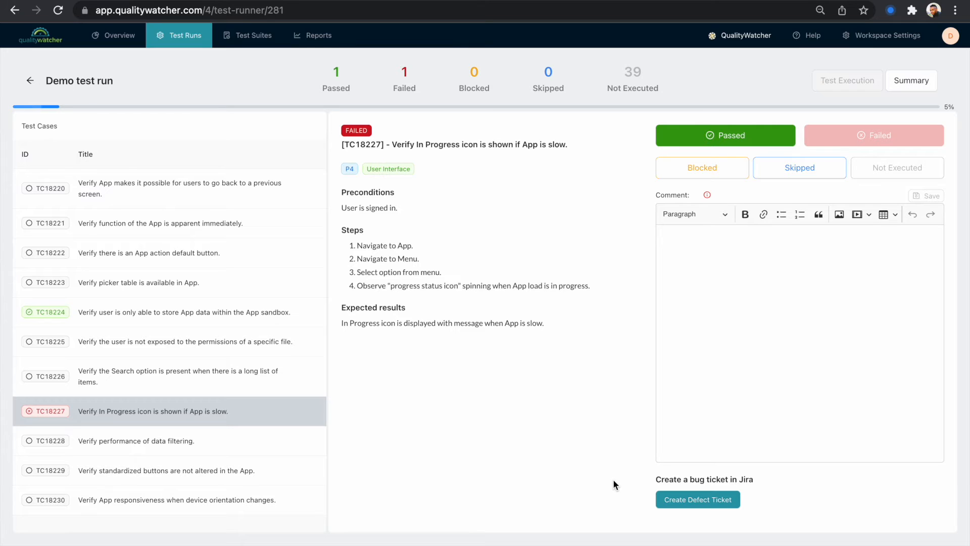
Select test case TC18231 in the run's list to preview it
scroll(217, 413, "down", 2)
left_click(217, 414)
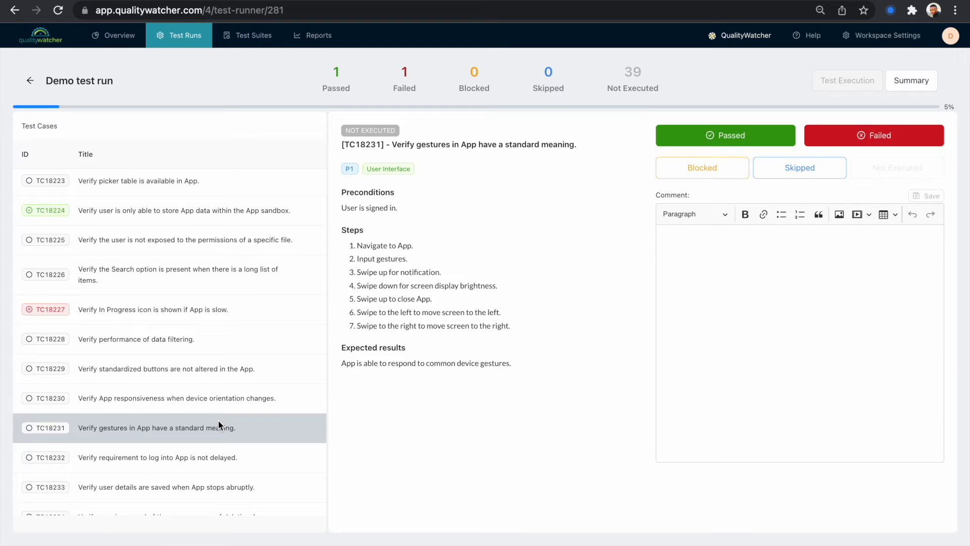
scroll(217, 419, "up", 4)
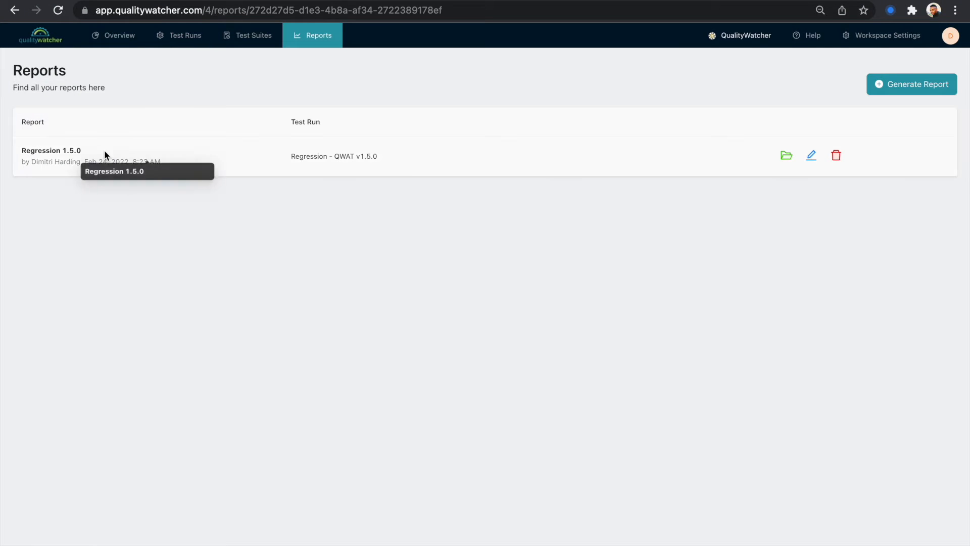
Open the Regression 1.5.0 report and preview its first high-priority failed test case, then close the preview
left_click(104, 152)
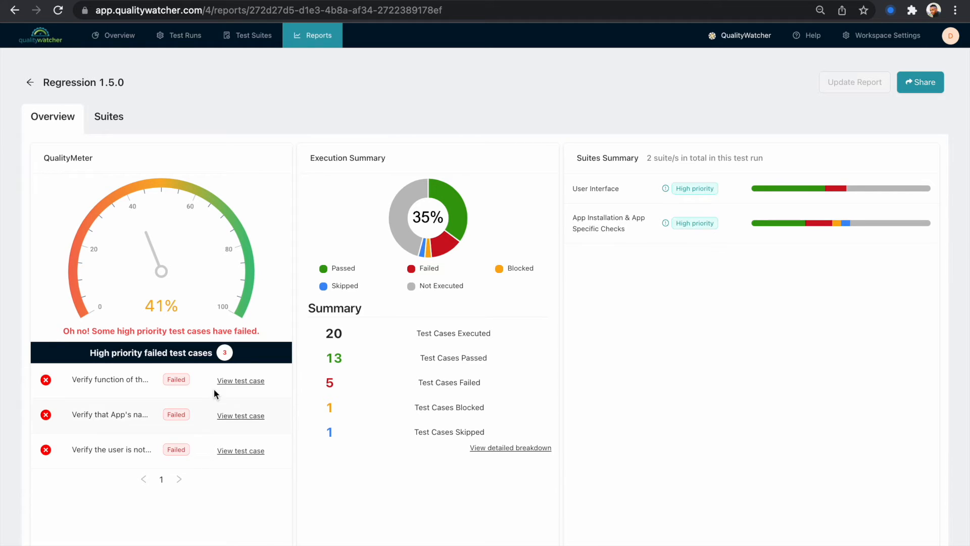
left_click(232, 475)
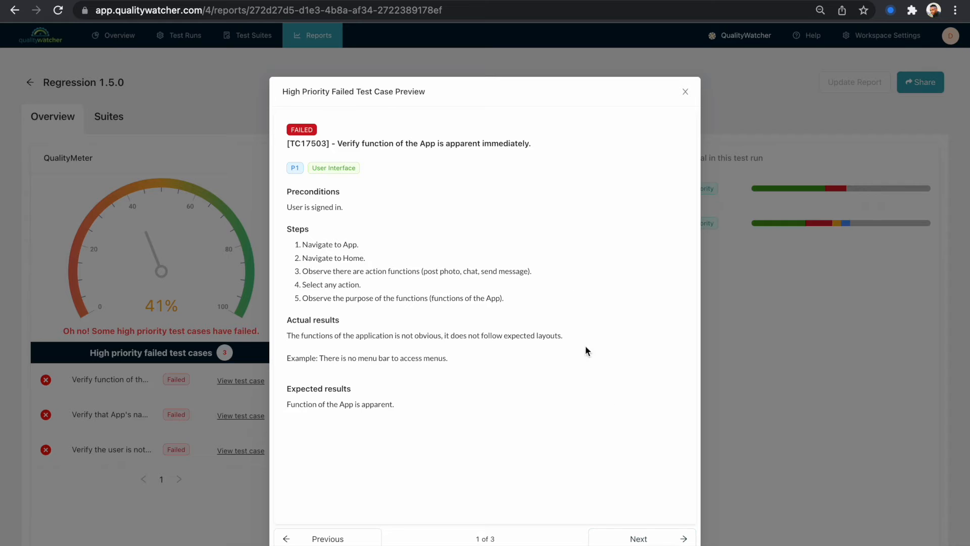
left_click(685, 94)
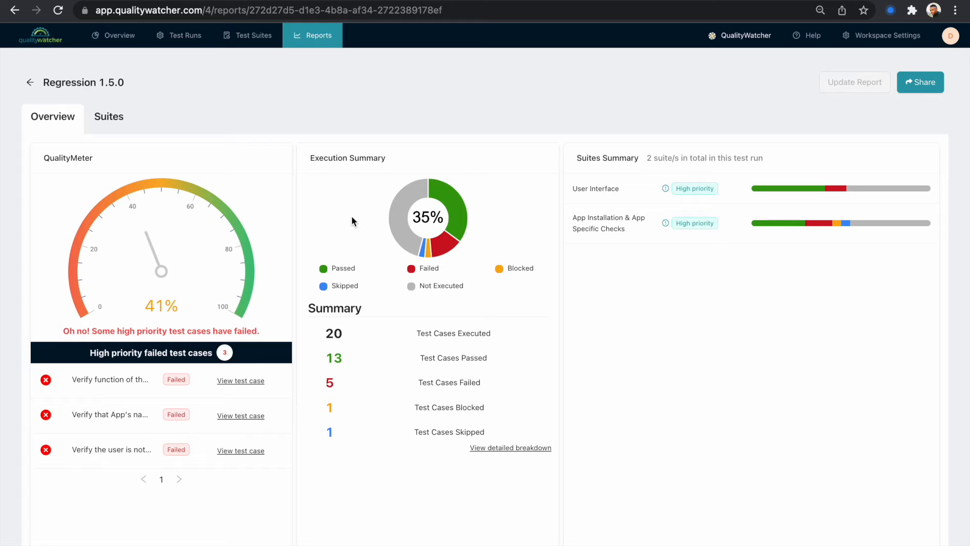
Switch to the report's Suites tab, filter results by Failed and preview the failed test cases
scroll(623, 177, "down", 1)
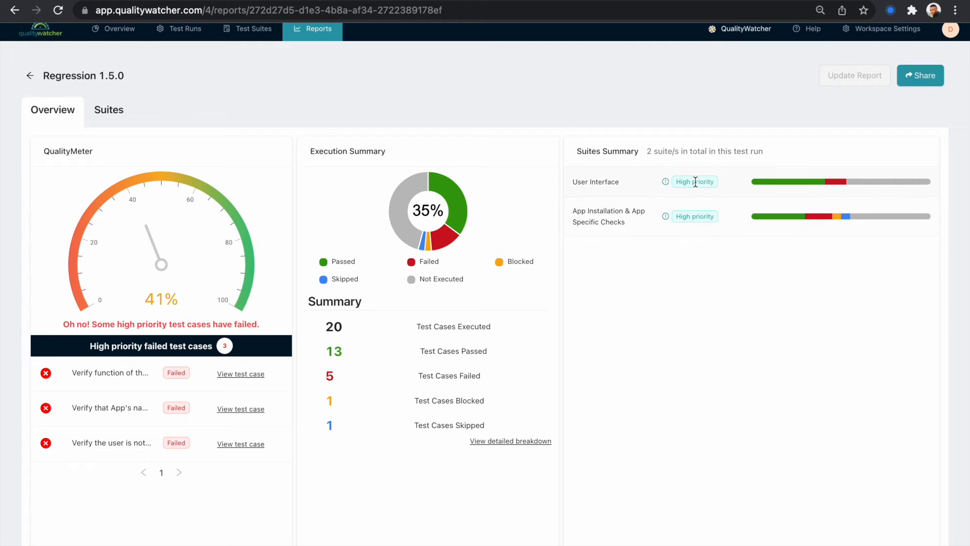
left_click(625, 181)
left_click(128, 146)
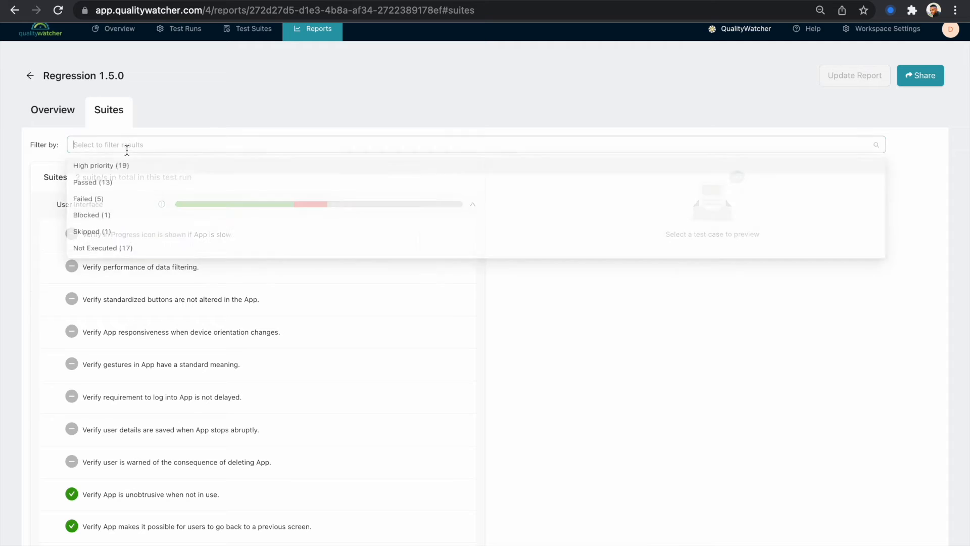
left_click(96, 197)
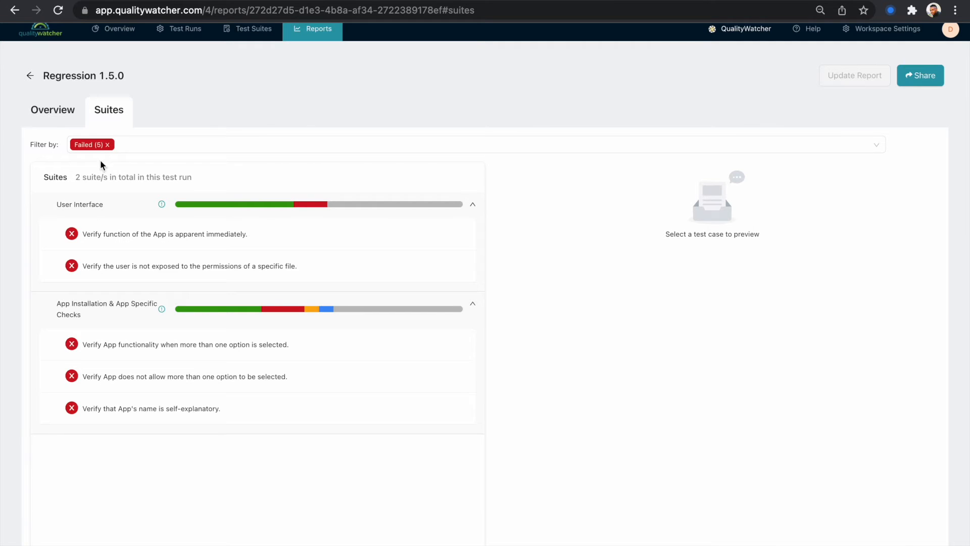
left_click(191, 239)
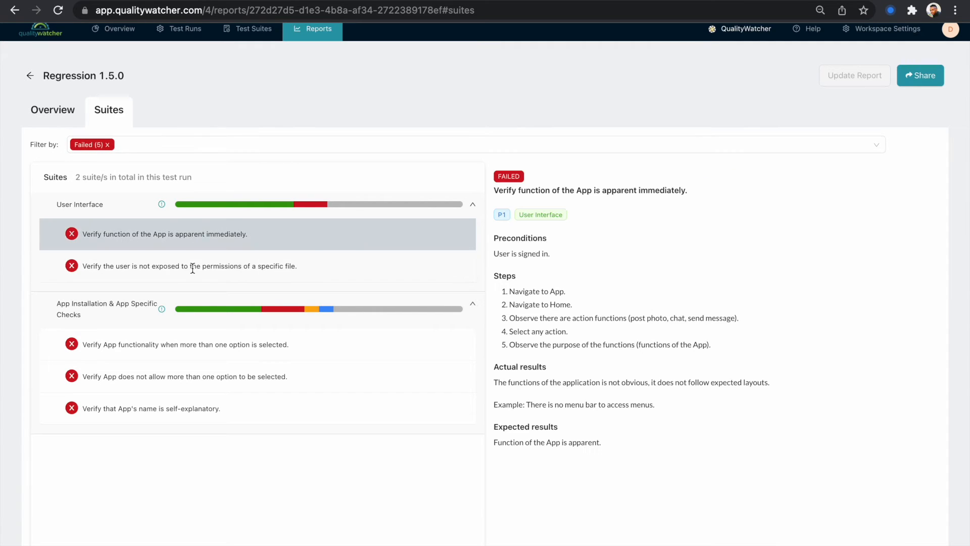
left_click(195, 264)
left_click(216, 355)
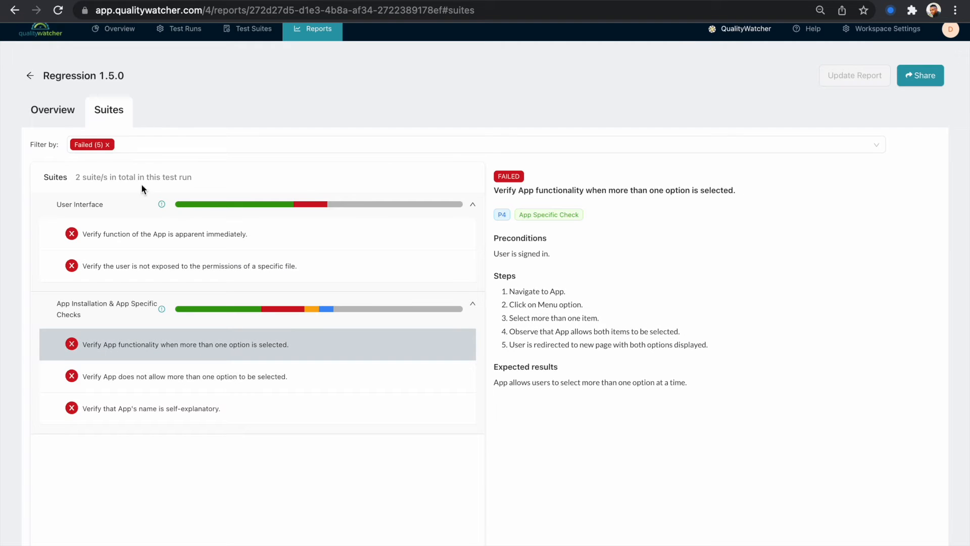
Filter the suite results by High priority, then by Not Executed, and browse the listed test cases
left_click(108, 145)
left_click(180, 144)
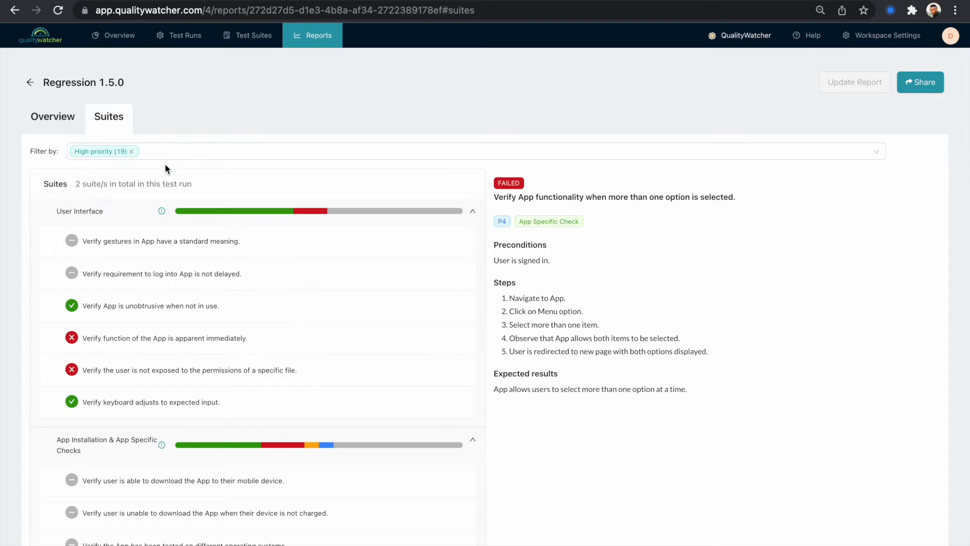
left_click(131, 151)
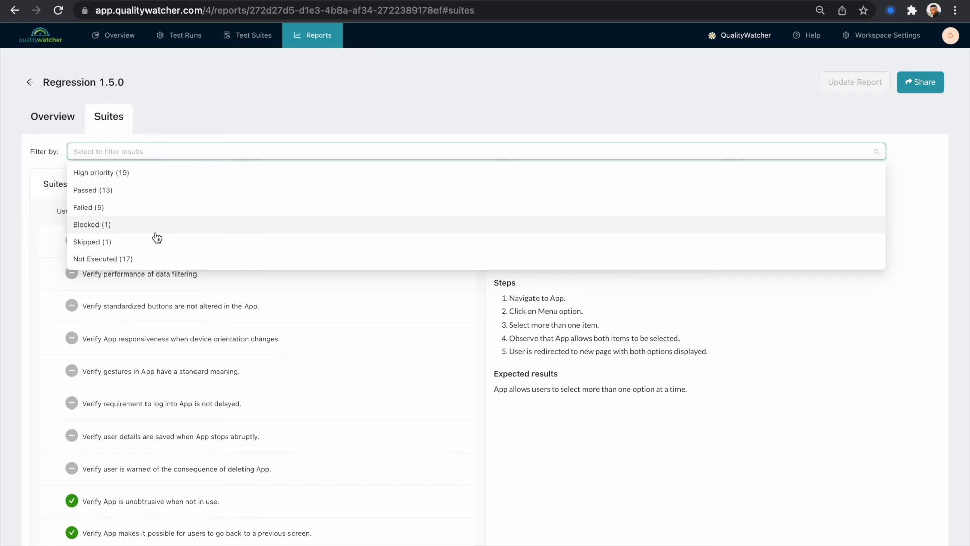
left_click(133, 259)
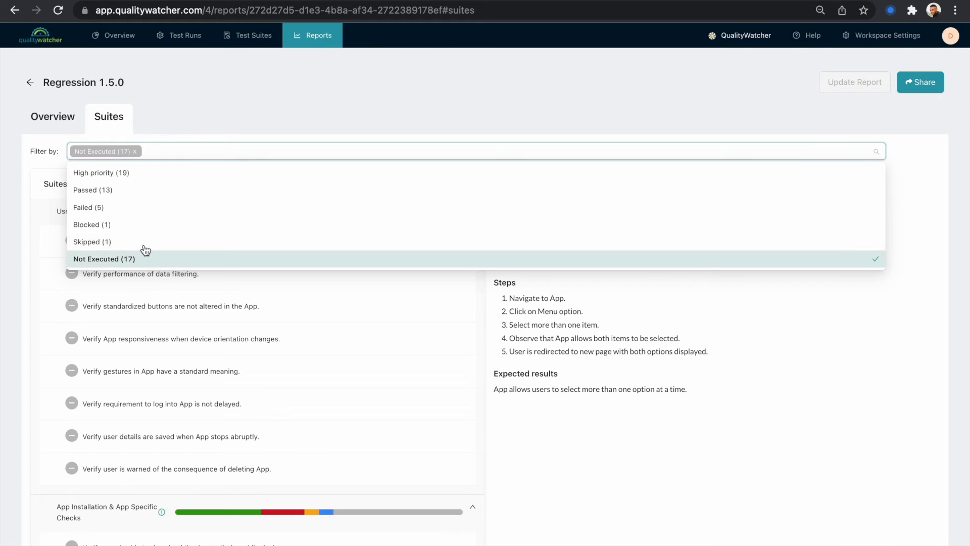
left_click(184, 131)
scroll(205, 345, "down", 5)
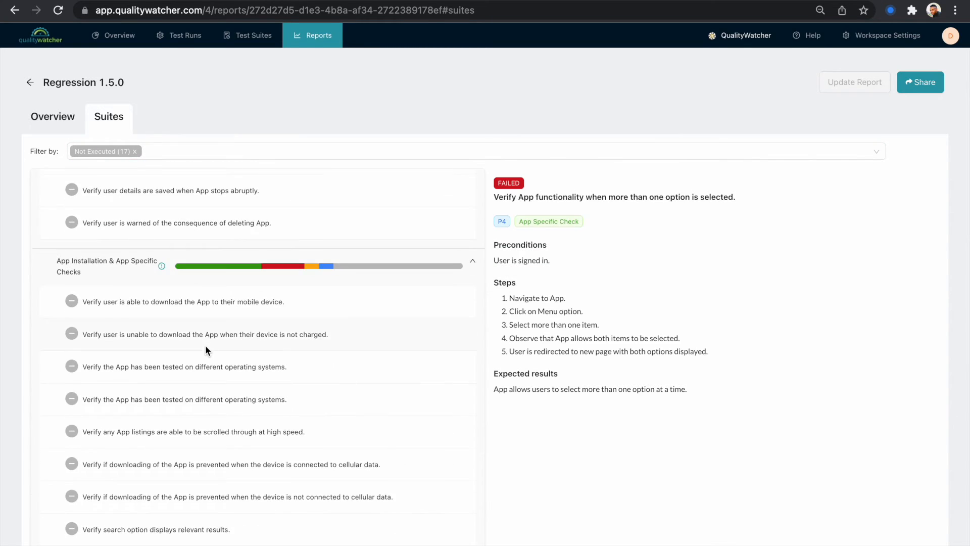
scroll(205, 345, "up", 5)
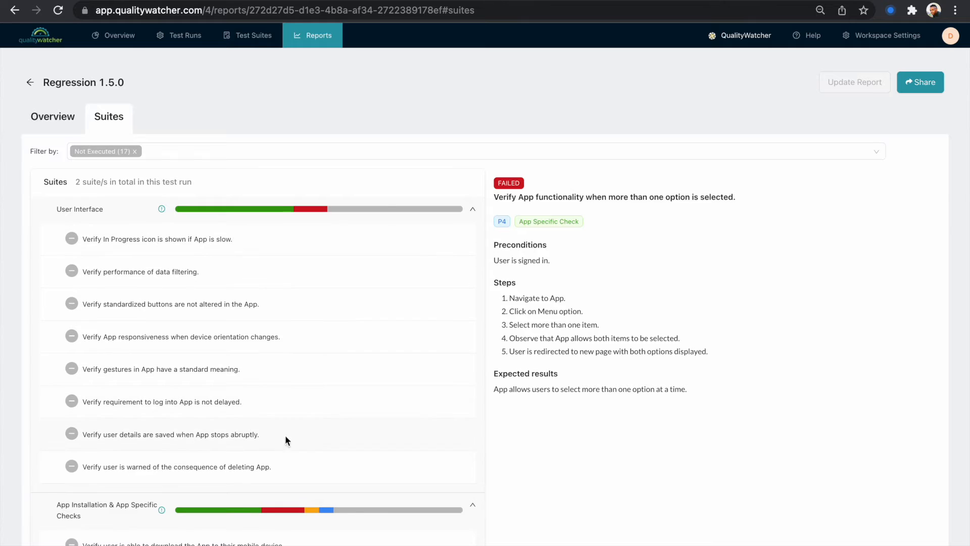
mouse_move(219, 212)
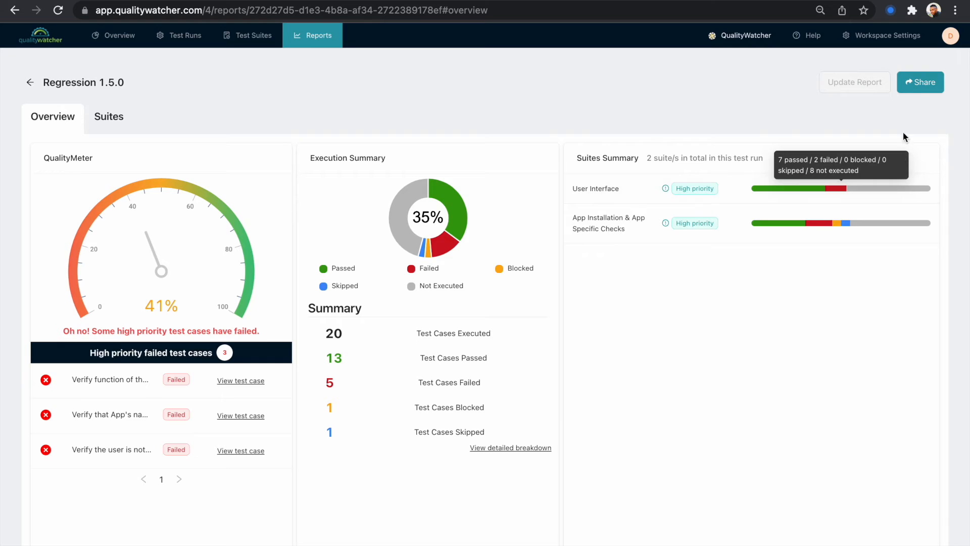
Copy the report's shareable link from the Share Report dialog and close it
left_click(921, 83)
scroll(542, 205, "right", 3)
scroll(532, 206, "left", 3)
left_click(610, 92)
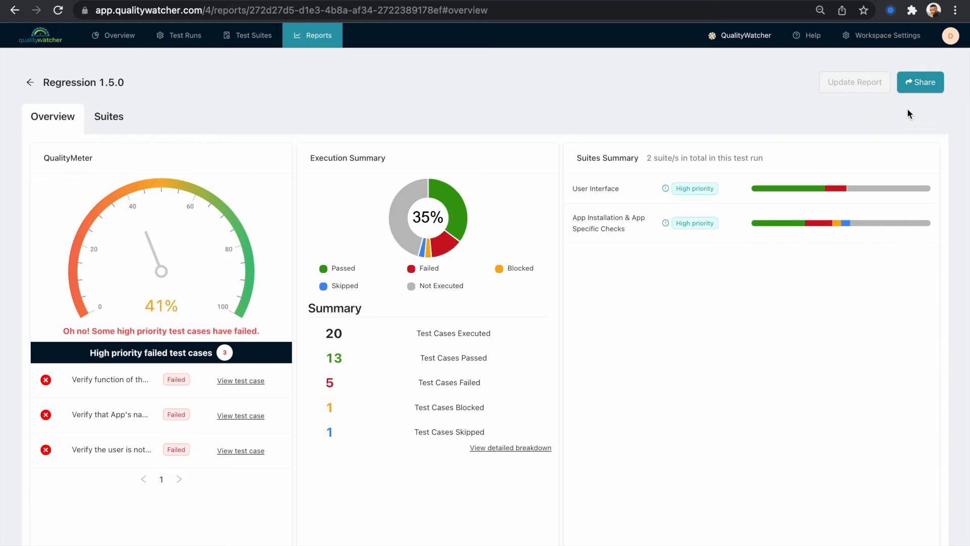
left_click(919, 83)
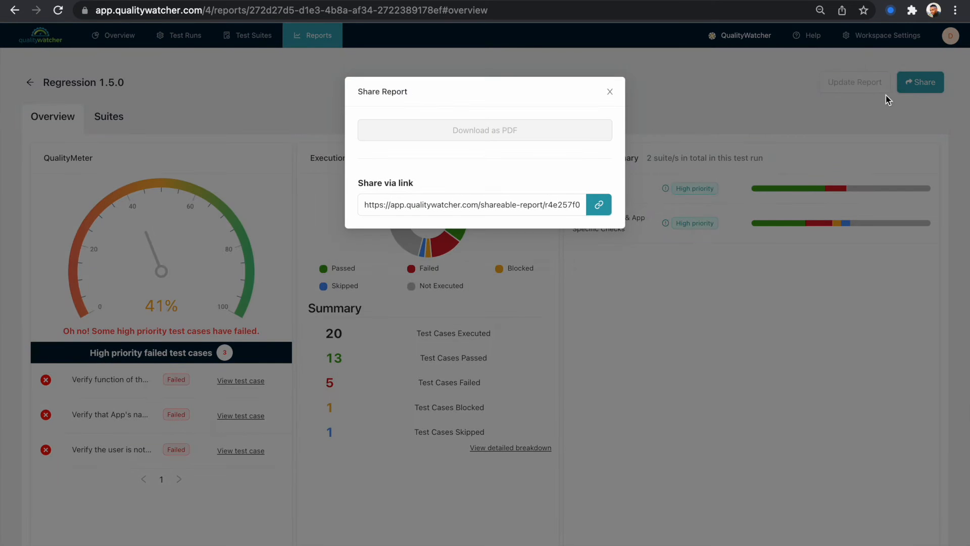
left_click(599, 207)
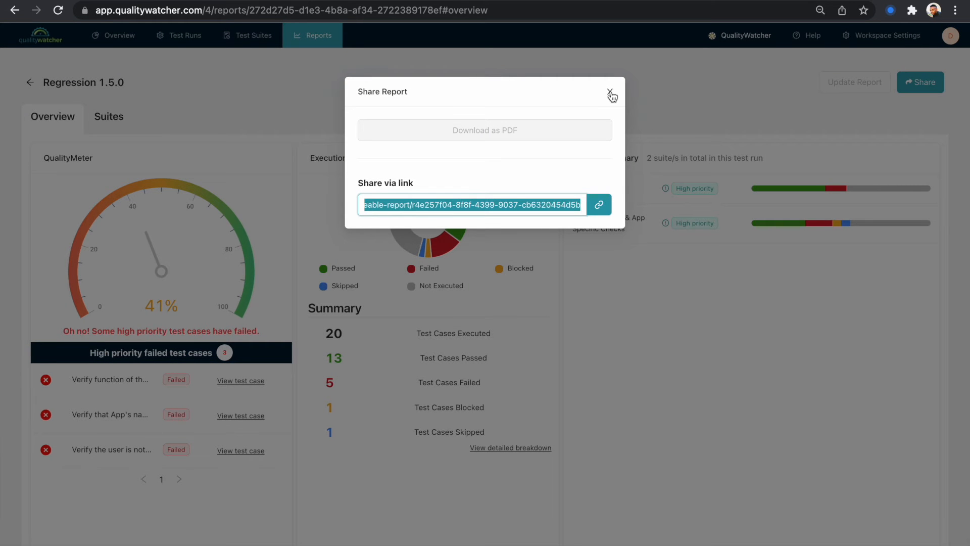
left_click(610, 93)
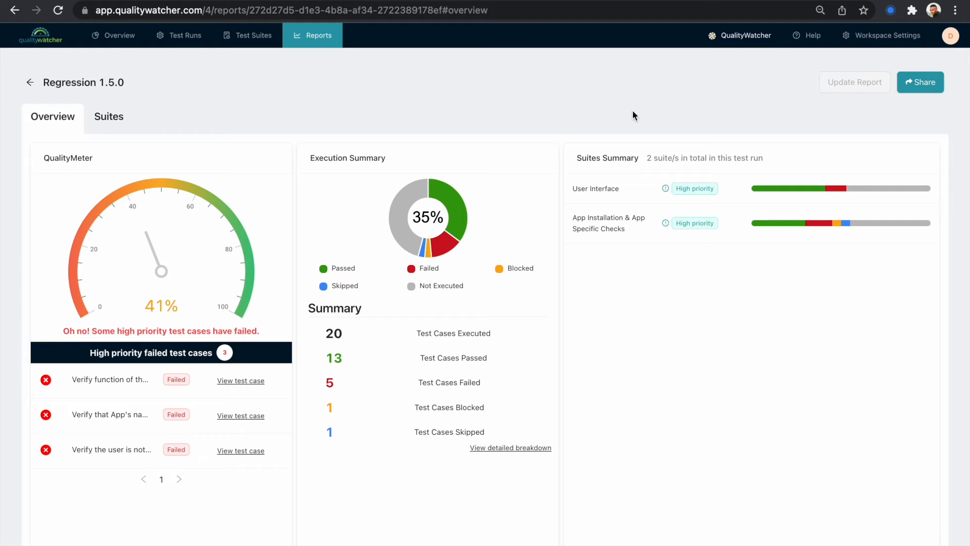
Open the copied shareable report link in a new incognito browser window
key("super+shift+n")
key("super+v")
key("Return")
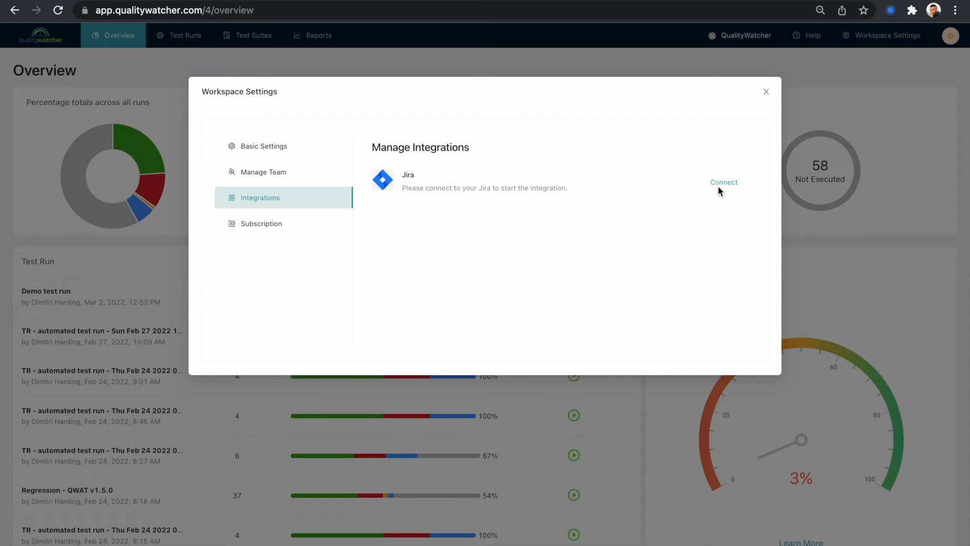
Start connecting the Jira integration from Workspace Settings and sign in to Atlassian with the Google account
left_click(766, 92)
left_click(879, 35)
left_click(726, 183)
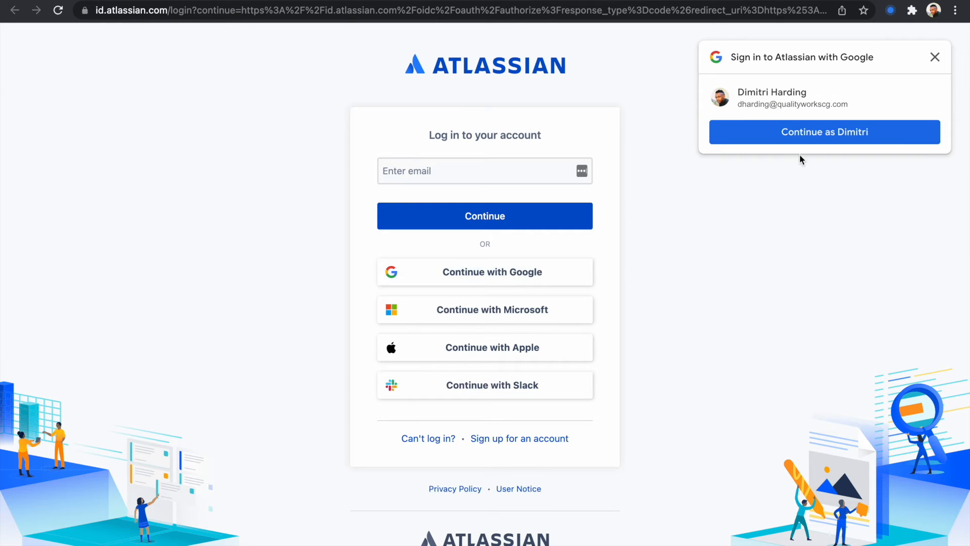
left_click(797, 137)
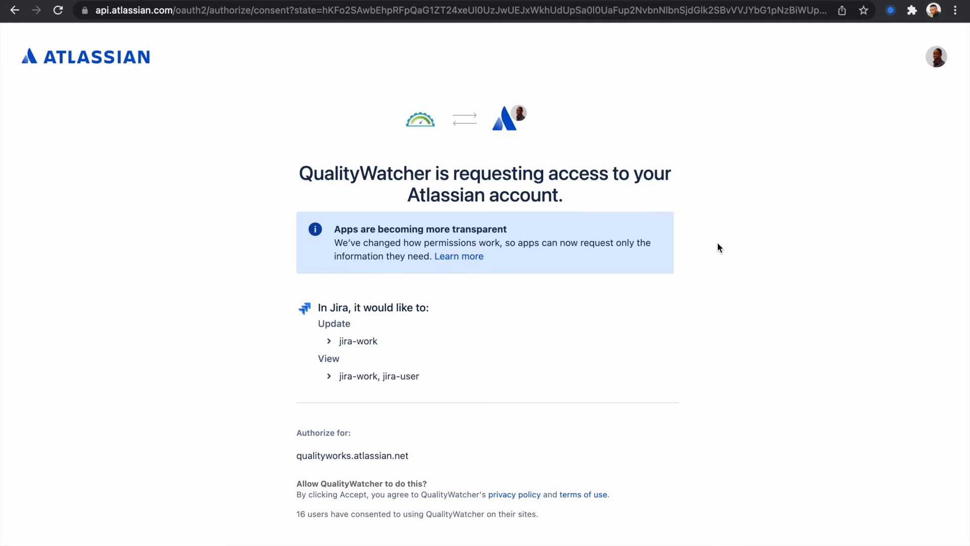
Review and accept QualityWatcher's access request to the Atlassian account
scroll(380, 326, "down", 2)
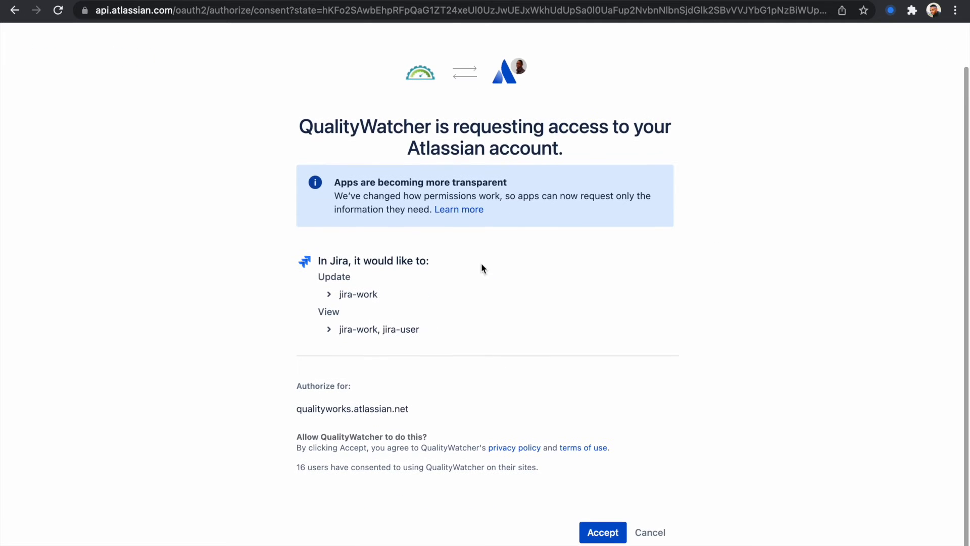
scroll(622, 414, "up", 1)
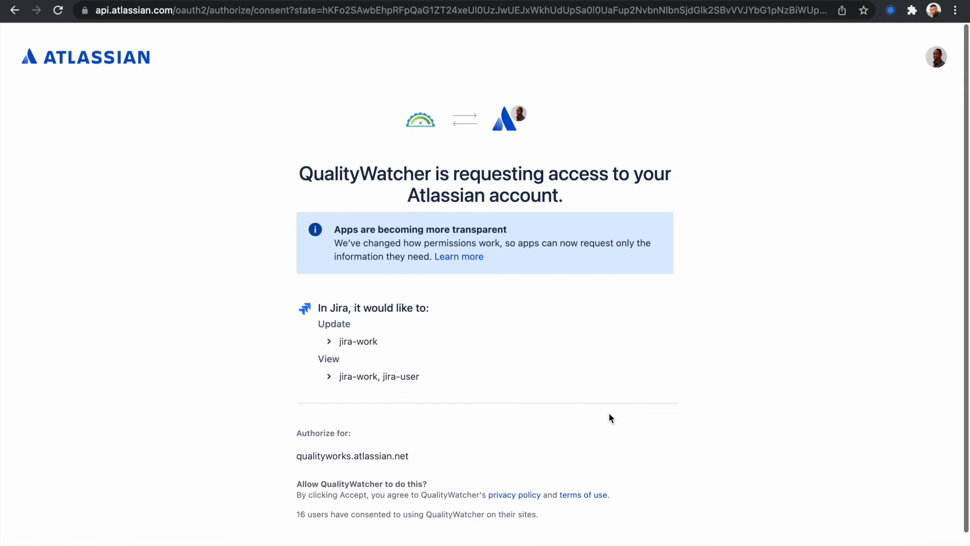
scroll(611, 415, "down", 1)
left_click(595, 536)
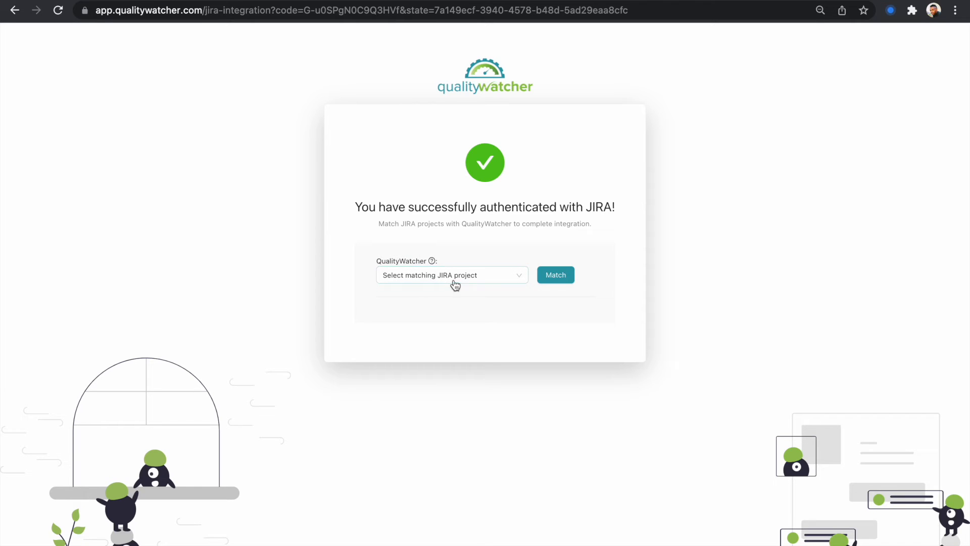
Browse the list of JIRA projects available for matching with QualityWatcher
left_click(477, 281)
scroll(448, 349, "down", 5)
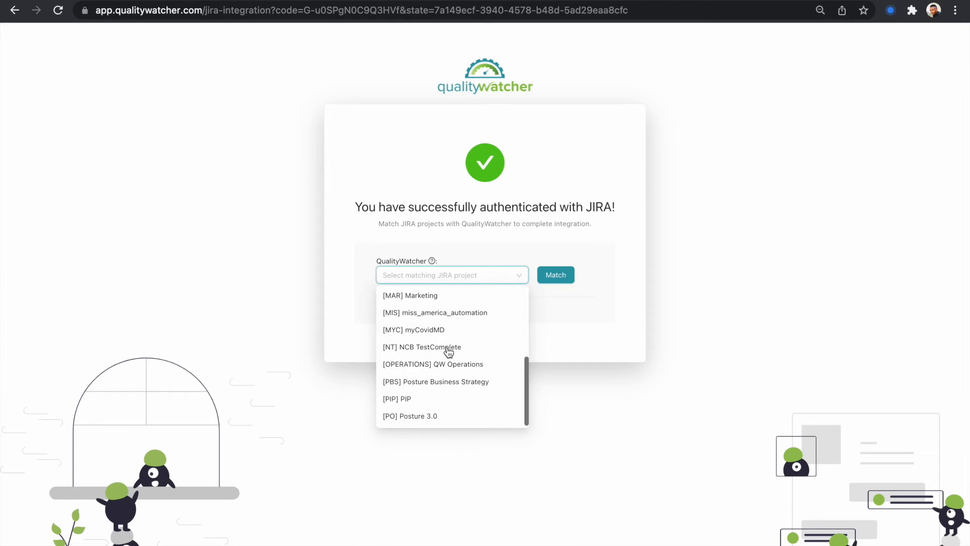
scroll(449, 352, "up", 3)
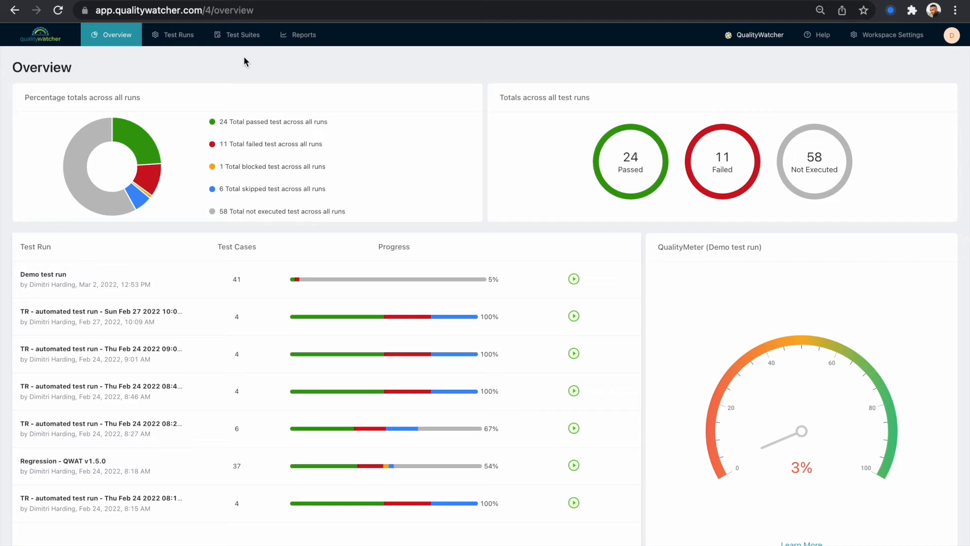
Open the Test Runs list and select the Demo test run
left_click(184, 40)
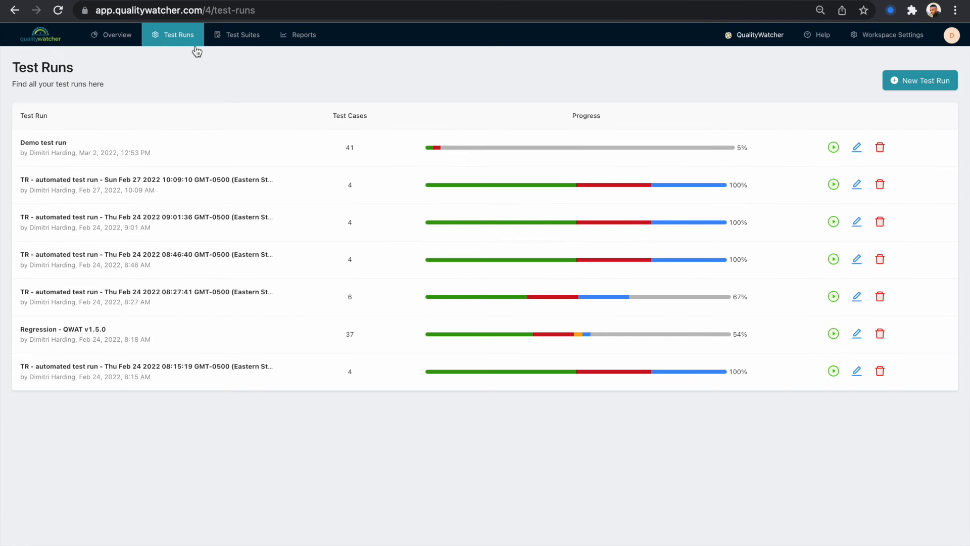
left_click(103, 150)
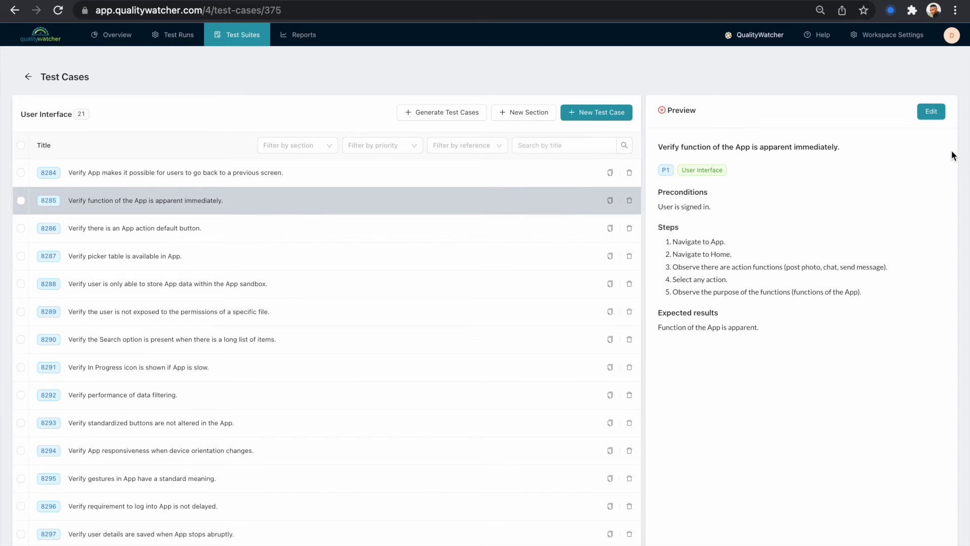
Edit the selected test case, set its Reference ID to QWAT-345, and save it
left_click(932, 111)
left_click(696, 246)
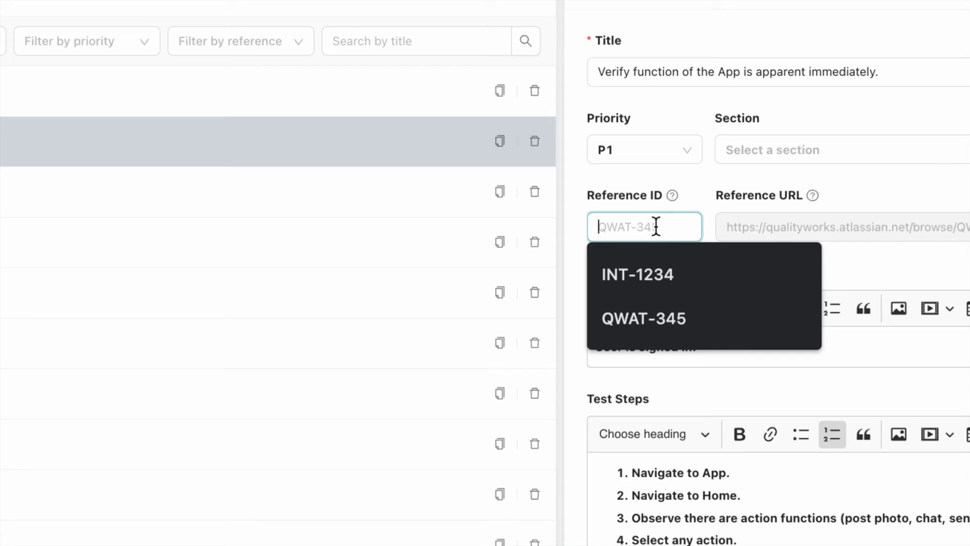
left_click(677, 311)
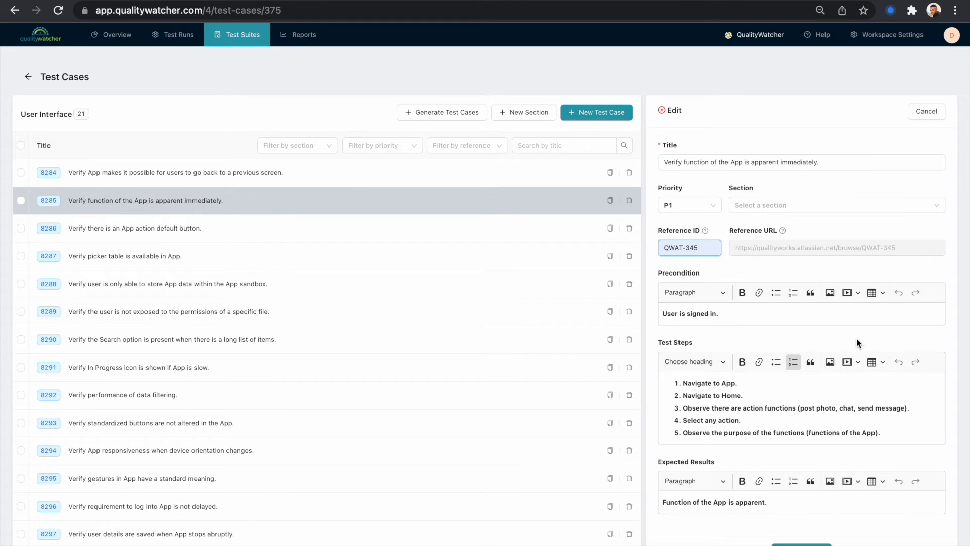
left_click(801, 545)
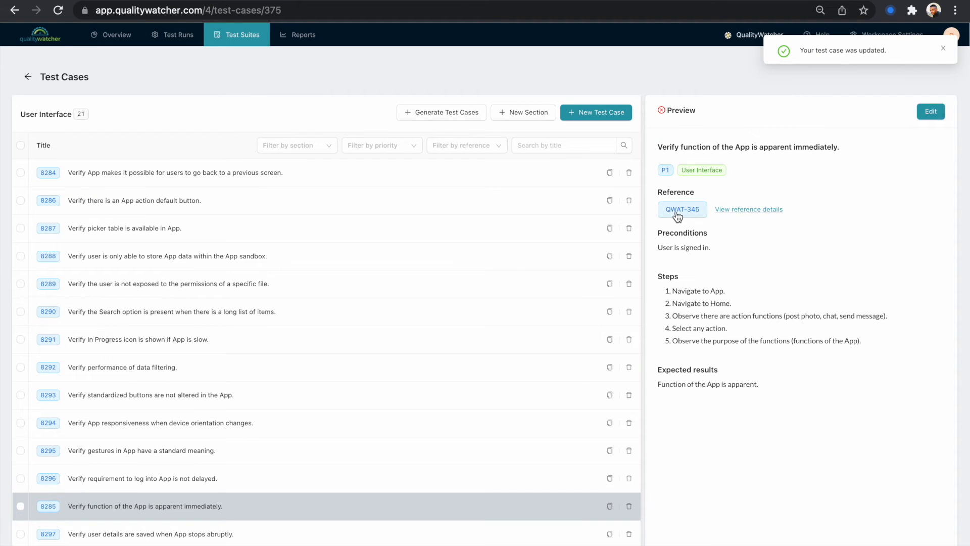
View the linked Jira reference details for the test case, then close the preview
left_click(738, 210)
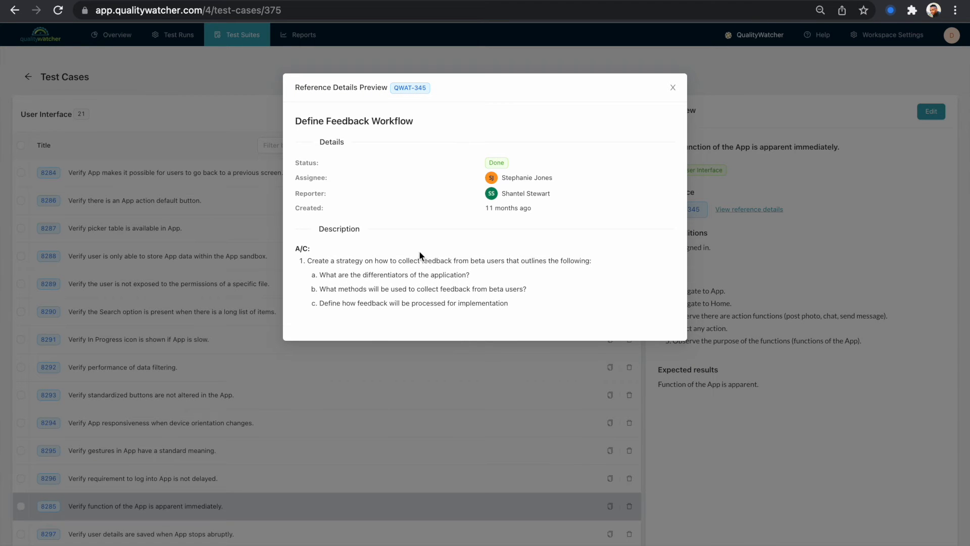
left_click(673, 88)
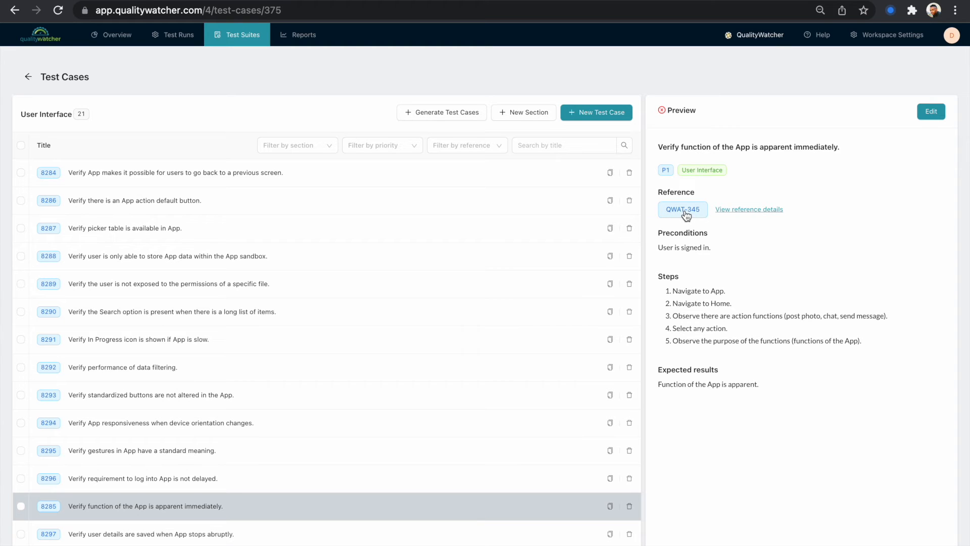
left_click(683, 210)
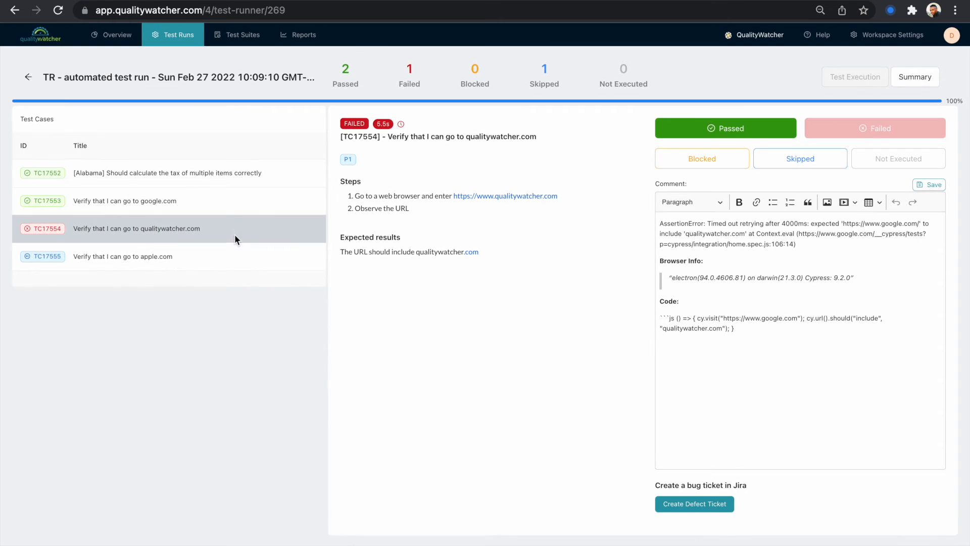
Create a Jira defect ticket for the failed test case TC17554 in the test run
mouse_move(390, 125)
left_click(696, 505)
scroll(459, 369, "down", 5)
scroll(459, 369, "up", 5)
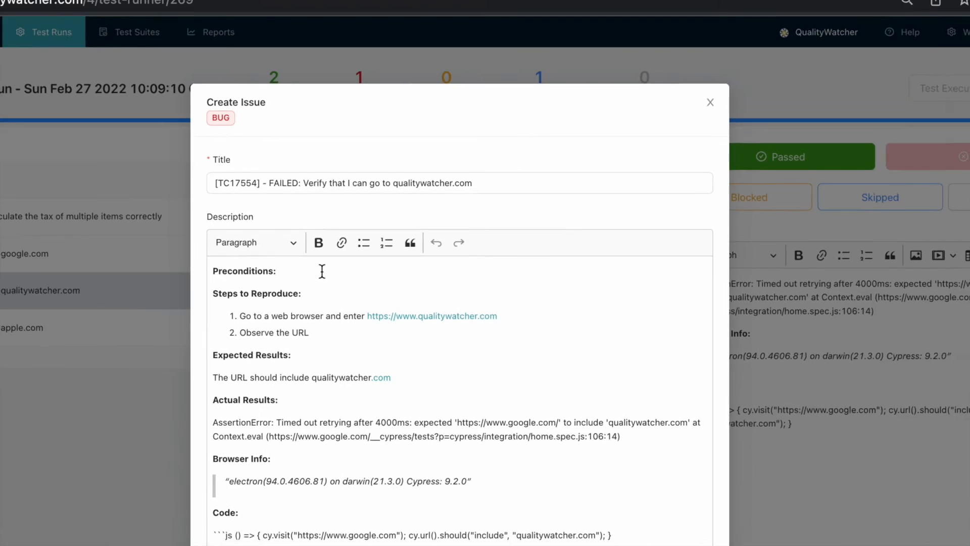
scroll(322, 271, "down", 5)
scroll(321, 271, "up", 3)
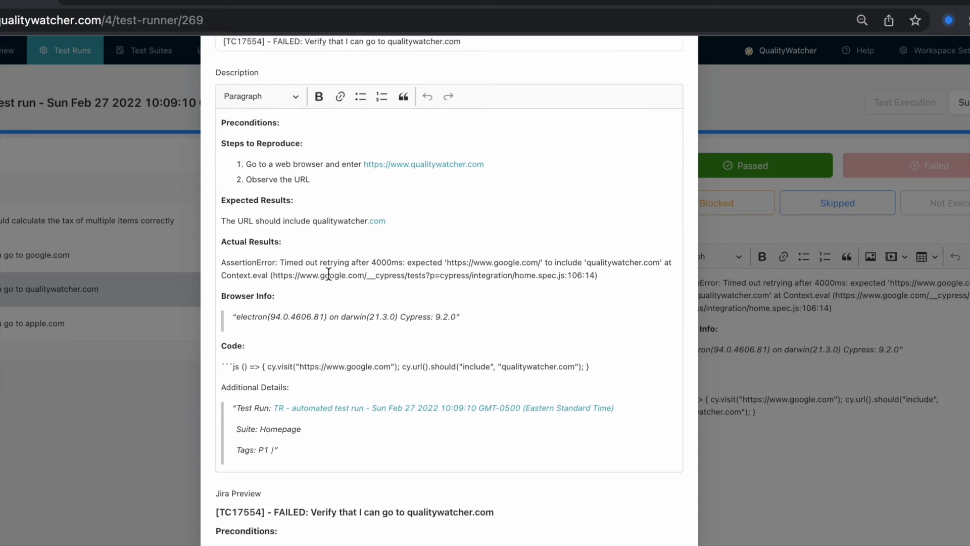
scroll(328, 273, "down", 2)
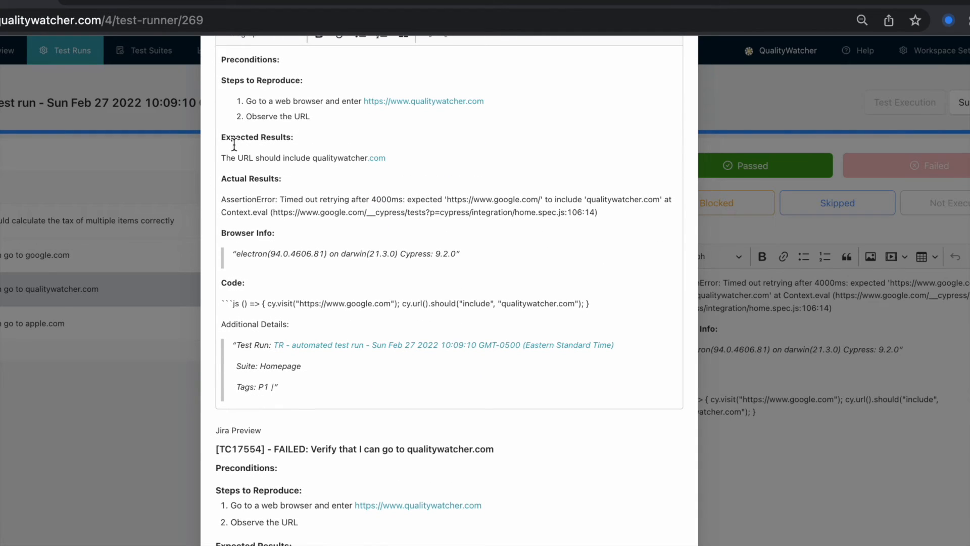
scroll(296, 144, "down", 1)
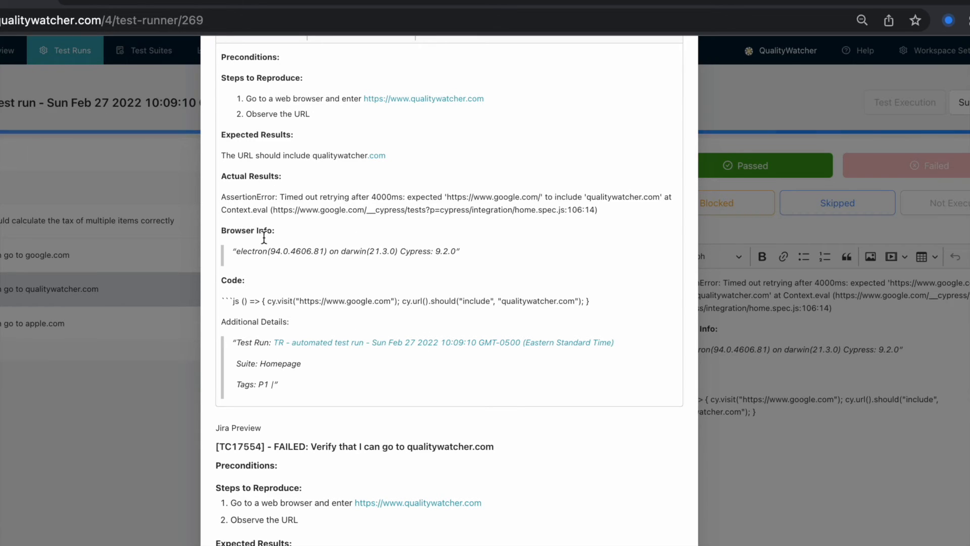
scroll(334, 349, "down", 5)
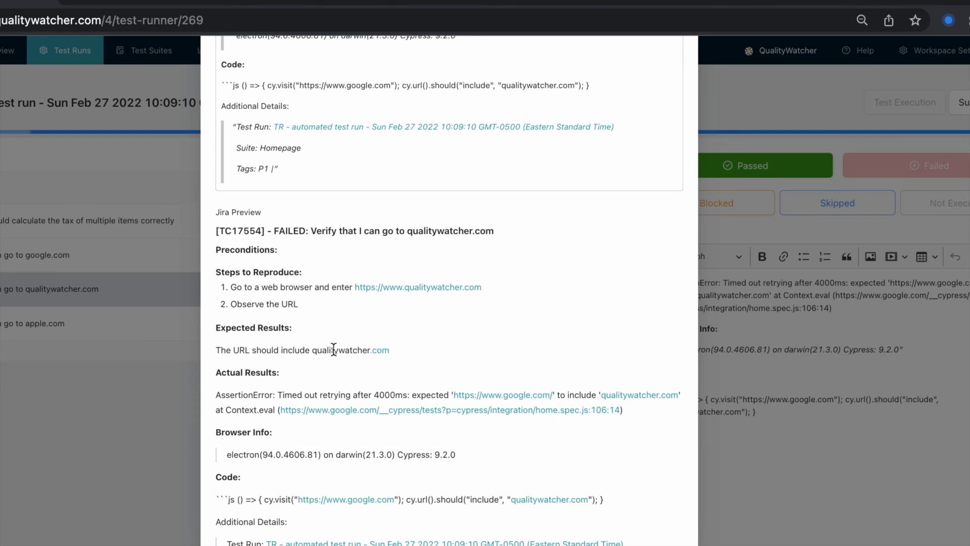
scroll(338, 265, "up", 6)
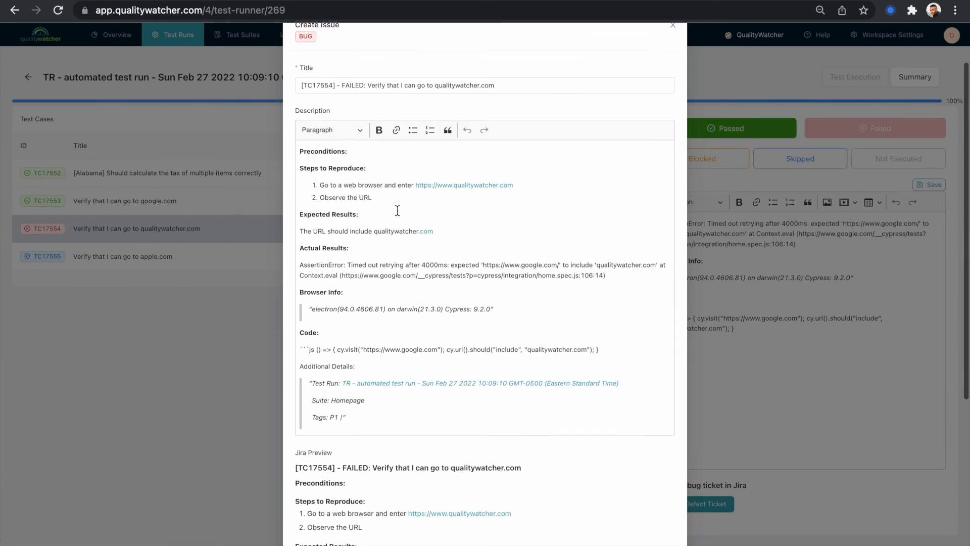
scroll(397, 210, "down", 6)
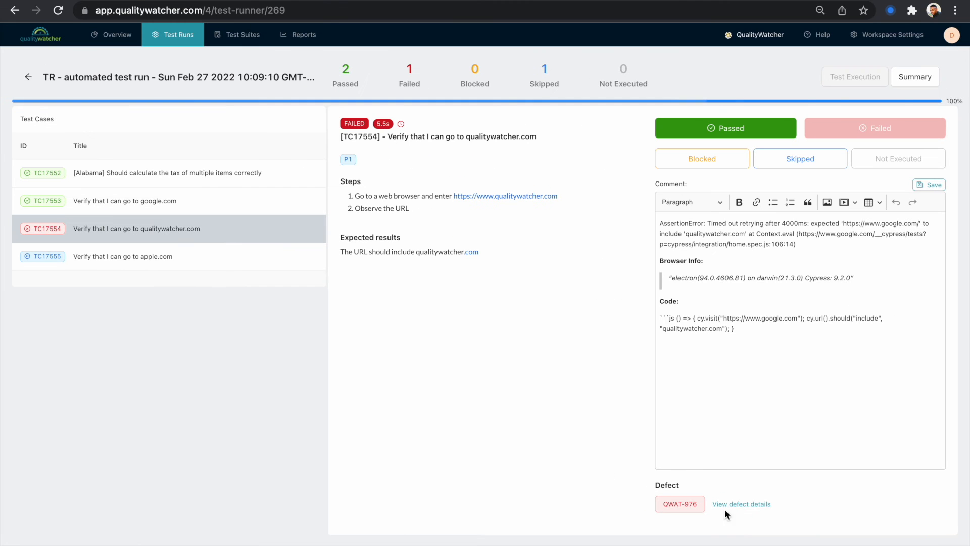
Review the defect details preview and open defect QWAT-976 in Jira
left_click(755, 504)
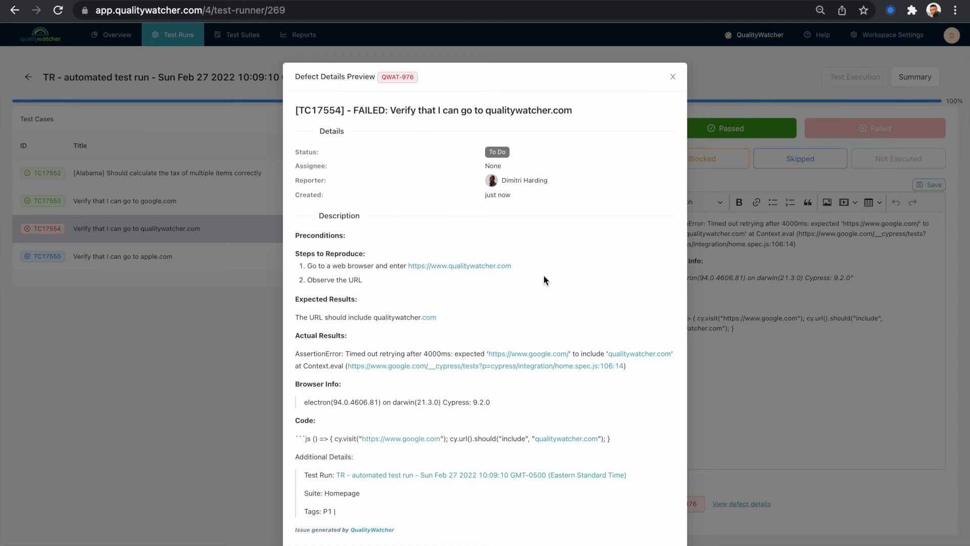
left_click(672, 77)
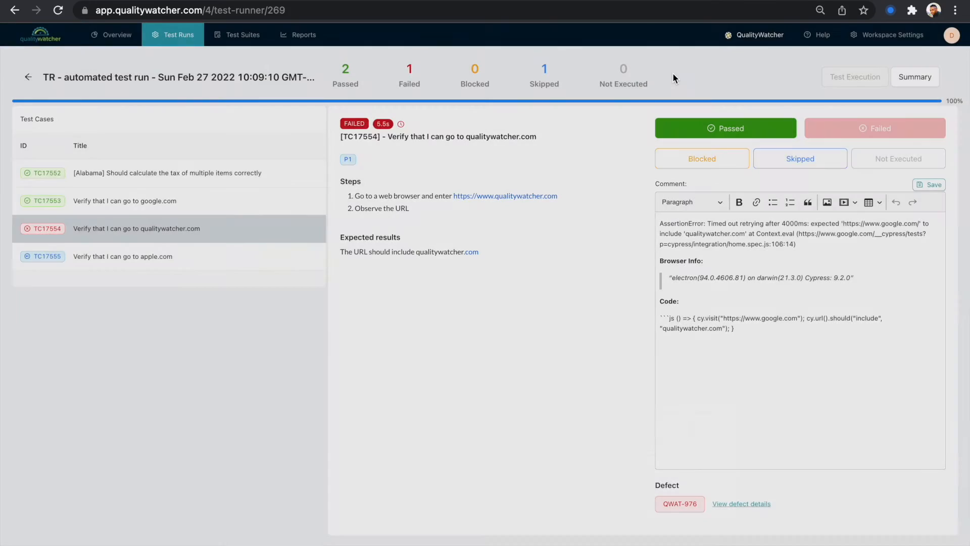
left_click(680, 503)
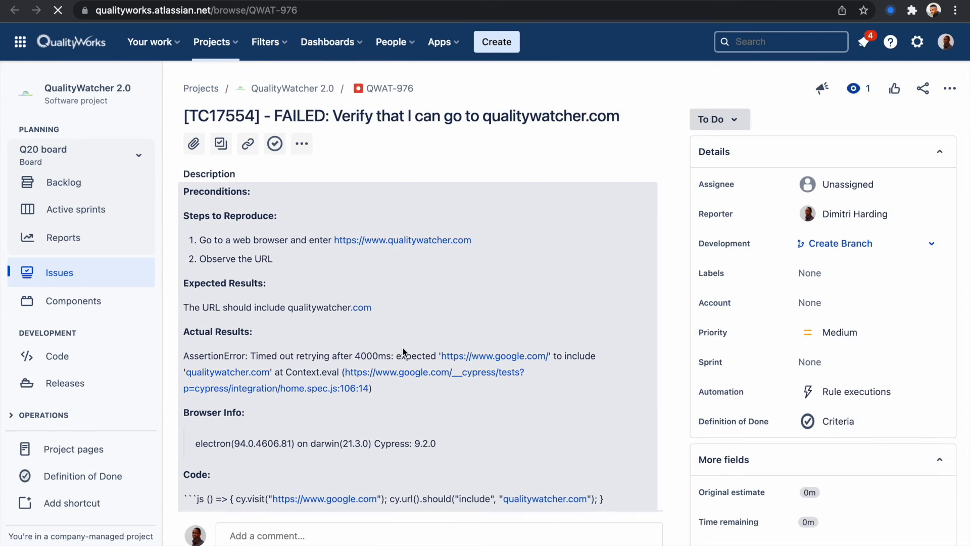
scroll(403, 348, "down", 5)
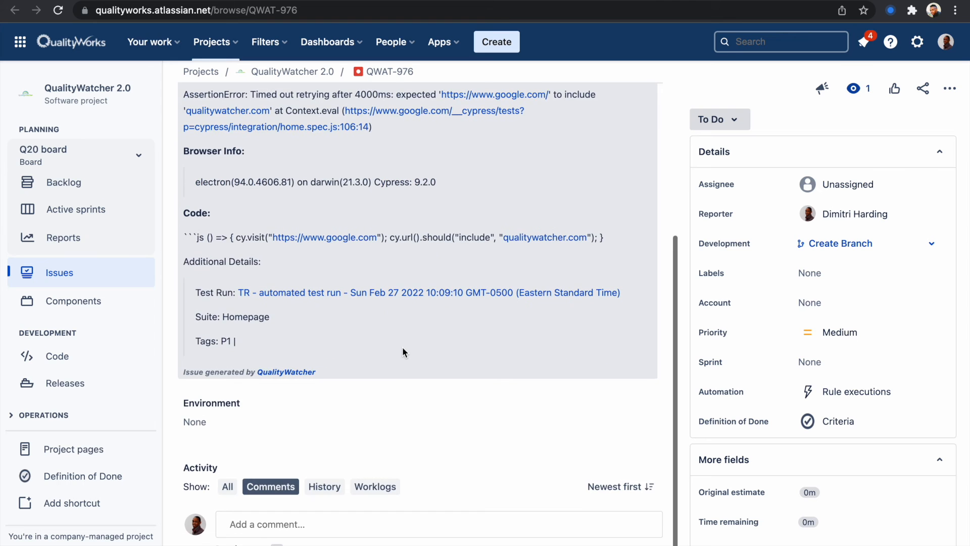
scroll(403, 347, "up", 5)
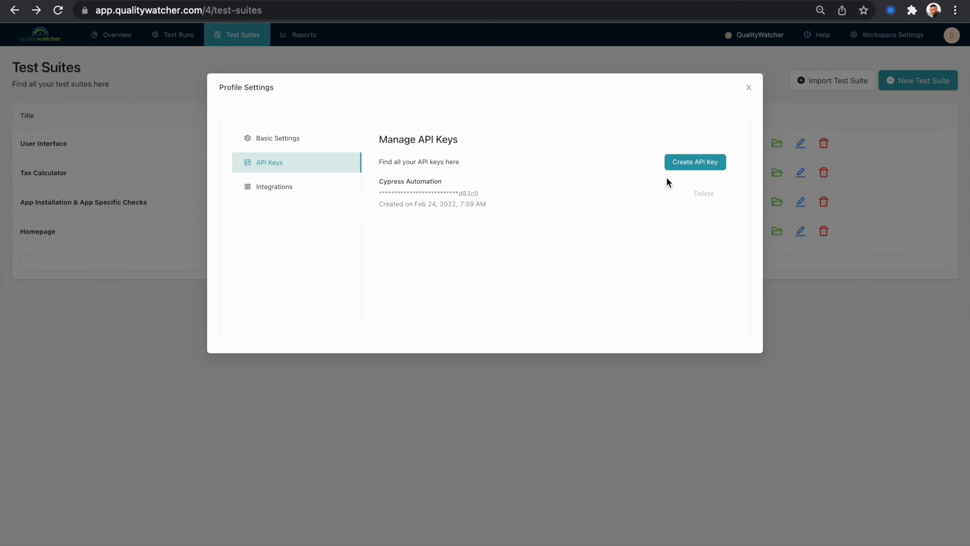
Start creating a new API key in the profile's API Keys settings
left_click(681, 163)
left_click(681, 162)
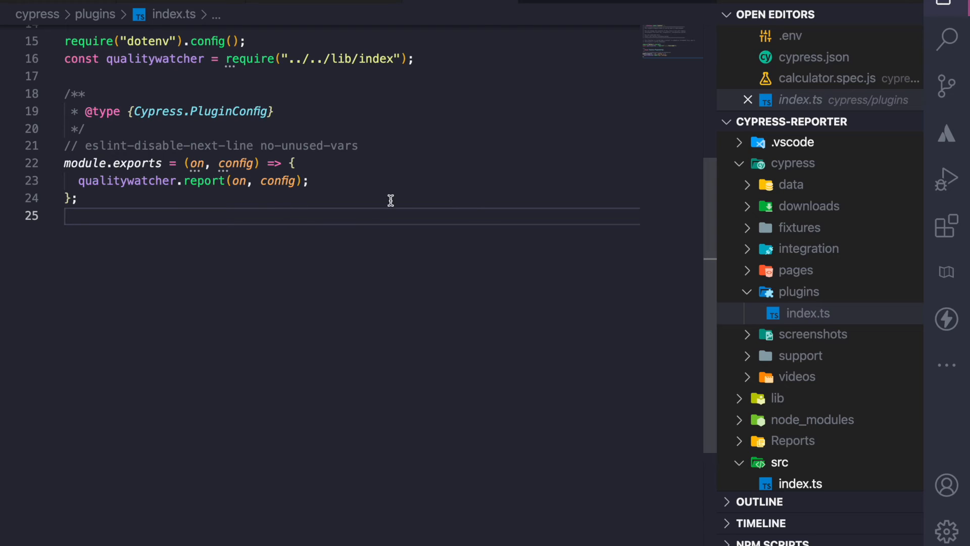
Examine the Cypress plugin file and the reporterOptions settings in cypress.json
mouse_move(132, 184)
scroll(245, 182, "down", 1)
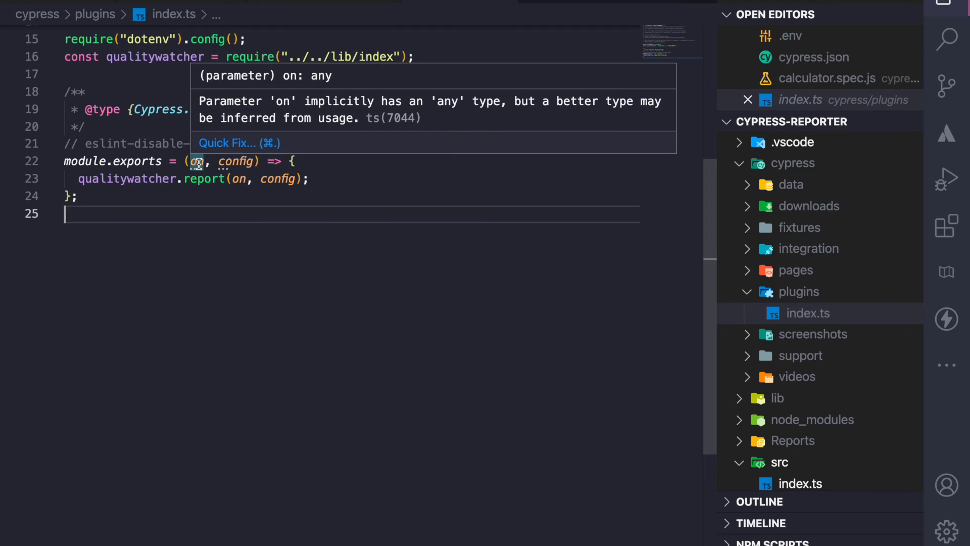
key("ctrl+Tab")
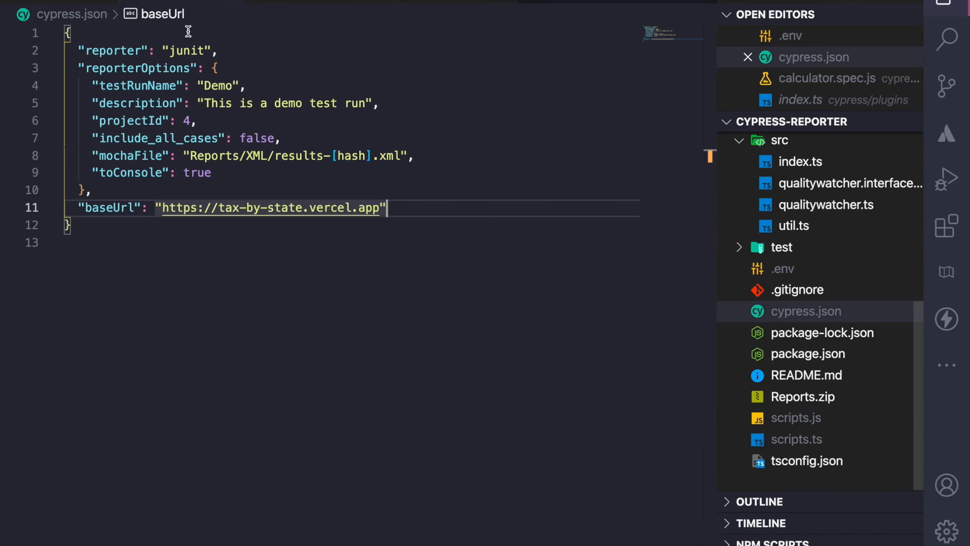
double_click(122, 68)
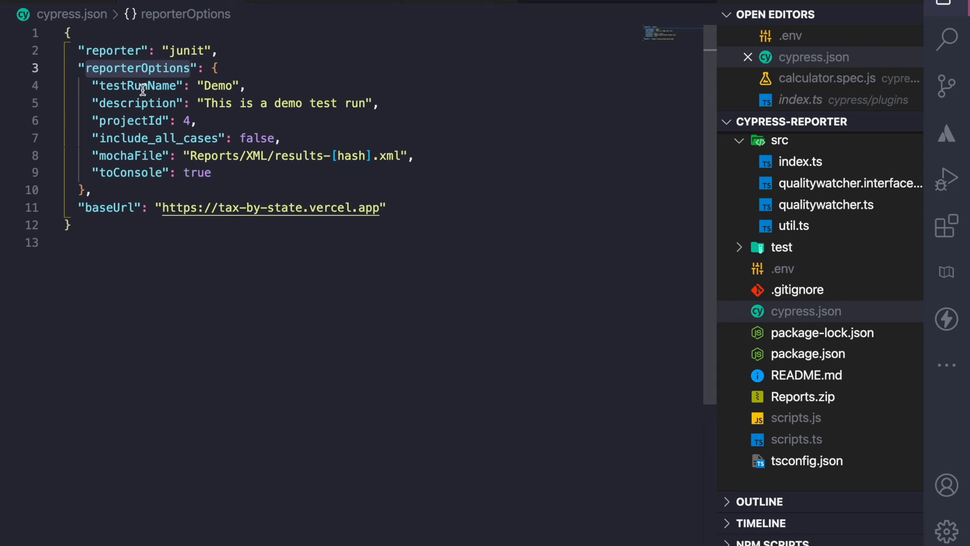
double_click(143, 86)
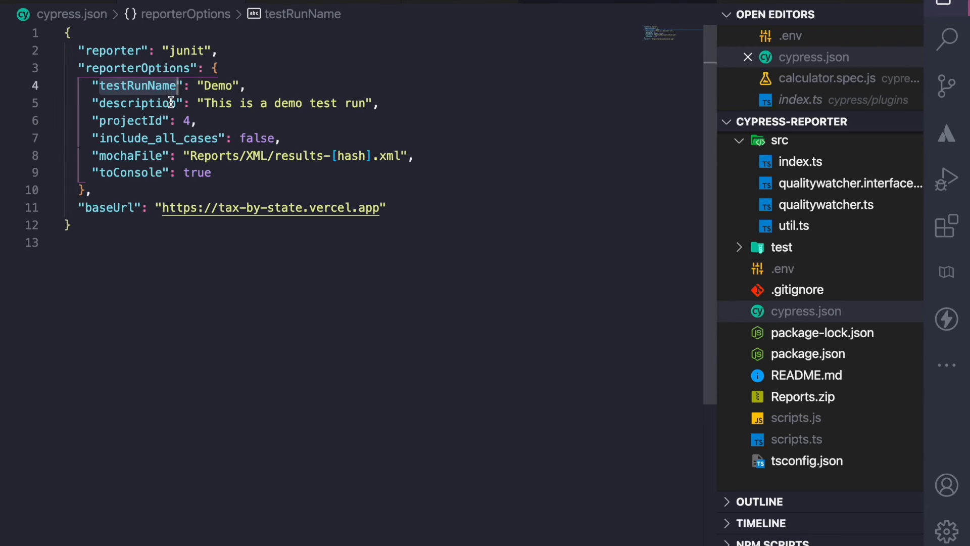
double_click(152, 104)
double_click(139, 121)
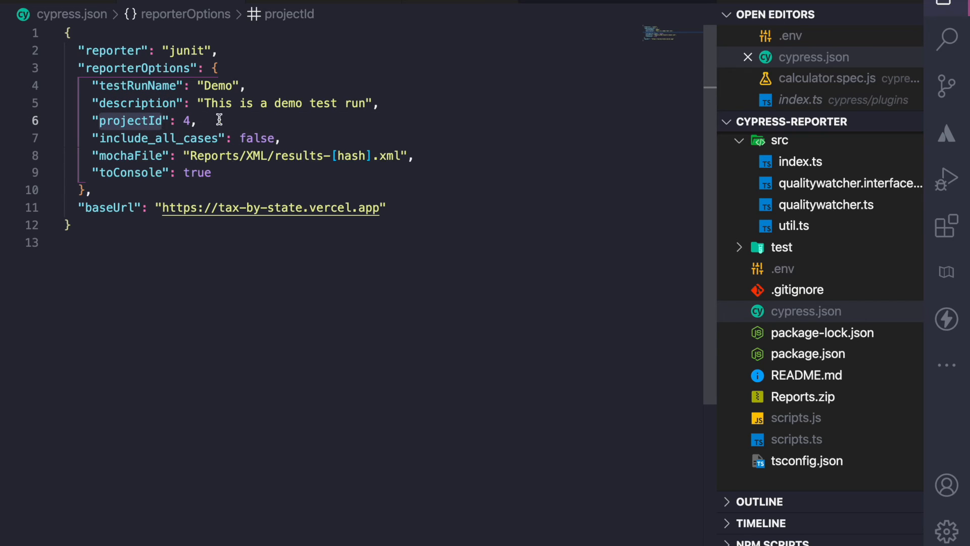
double_click(146, 139)
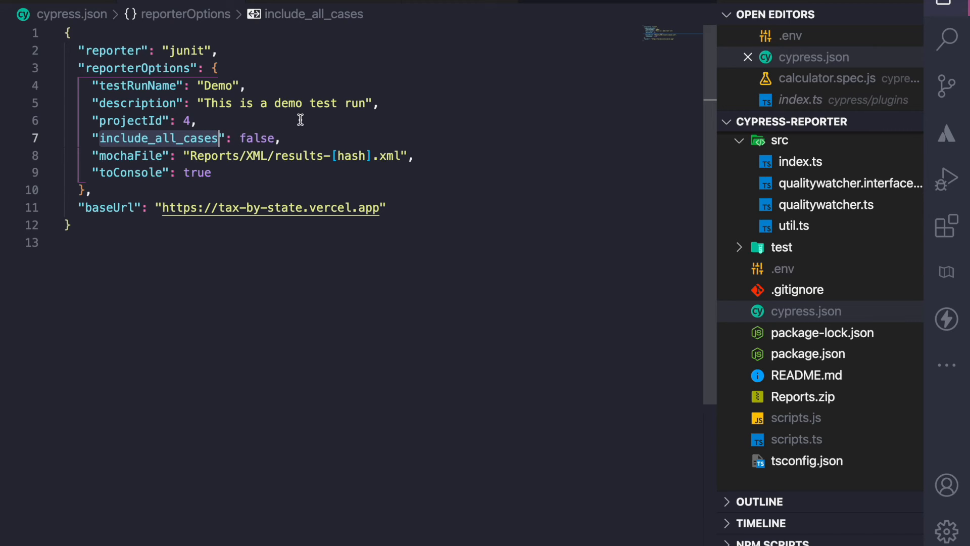
Open the .env file and examine the QualityWatcher API key variable
left_click(783, 269)
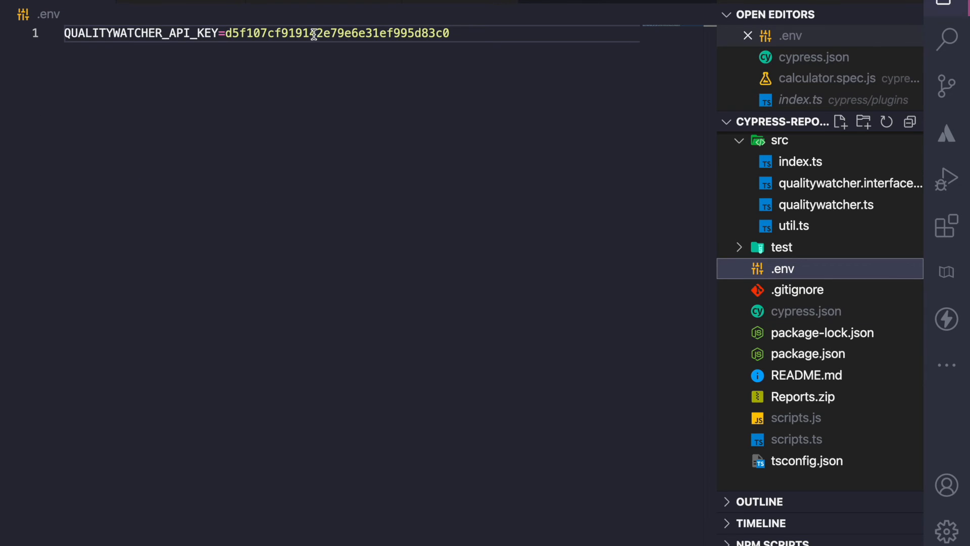
double_click(153, 36)
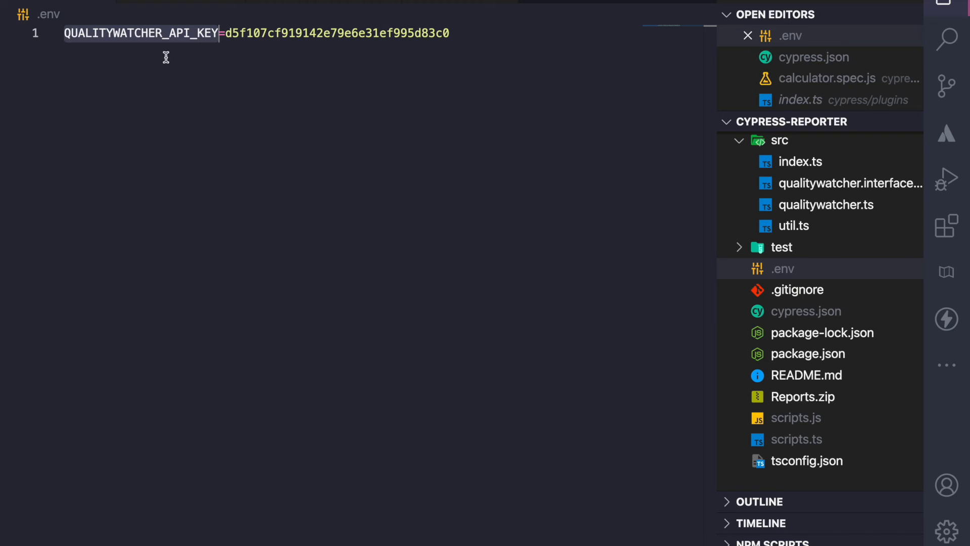
double_click(287, 37)
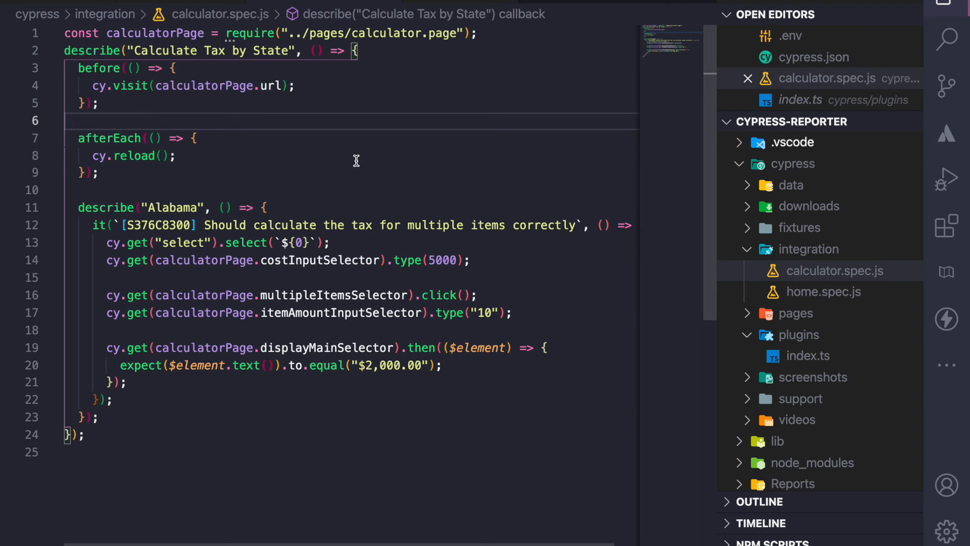
Examine the test case ID tag in the Alabama test title in calculator.spec.js
left_click(174, 224)
double_click(173, 224)
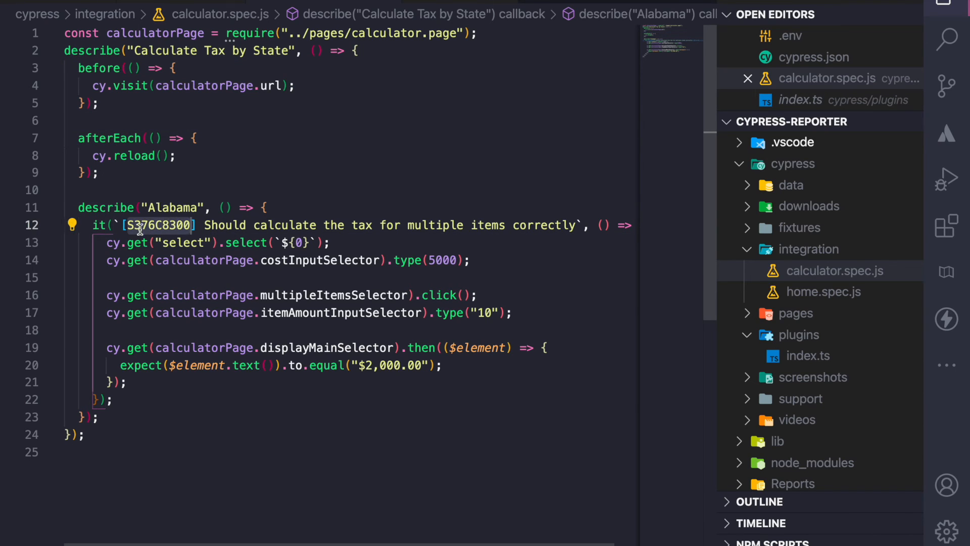
left_click(134, 227)
left_click_drag(157, 225, 192, 226)
left_click(146, 225)
left_click(355, 468)
Open the terminal, clear it, and run npm run test
key("ctrl+grave")
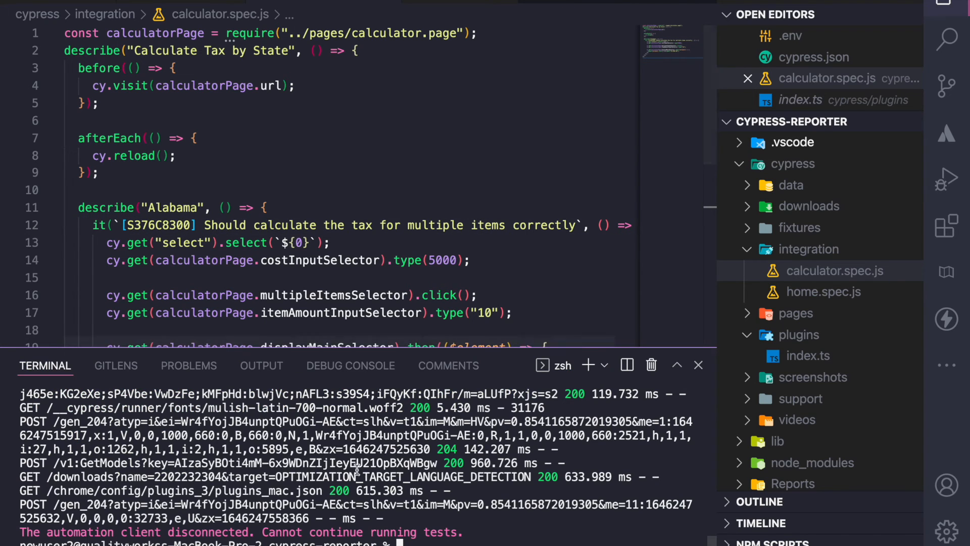
type("clear")
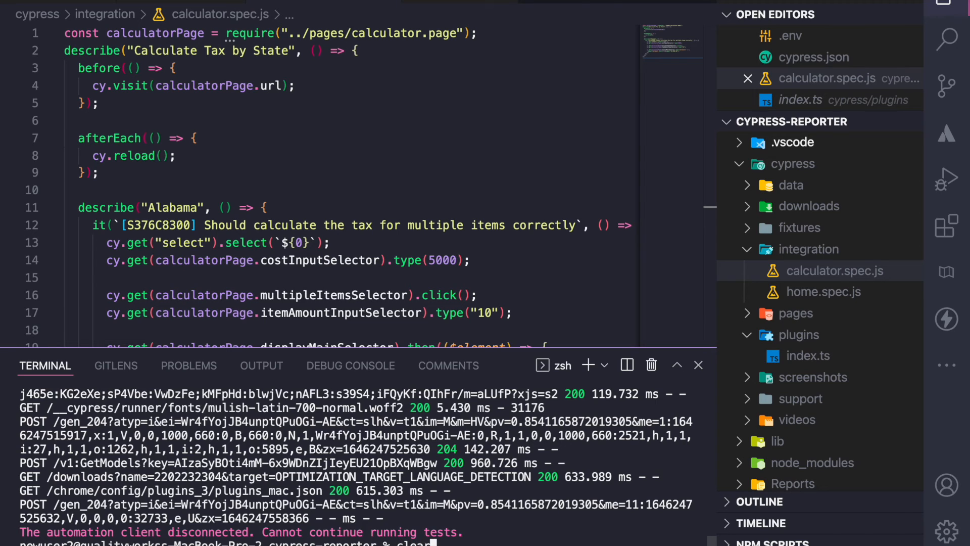
key("Return")
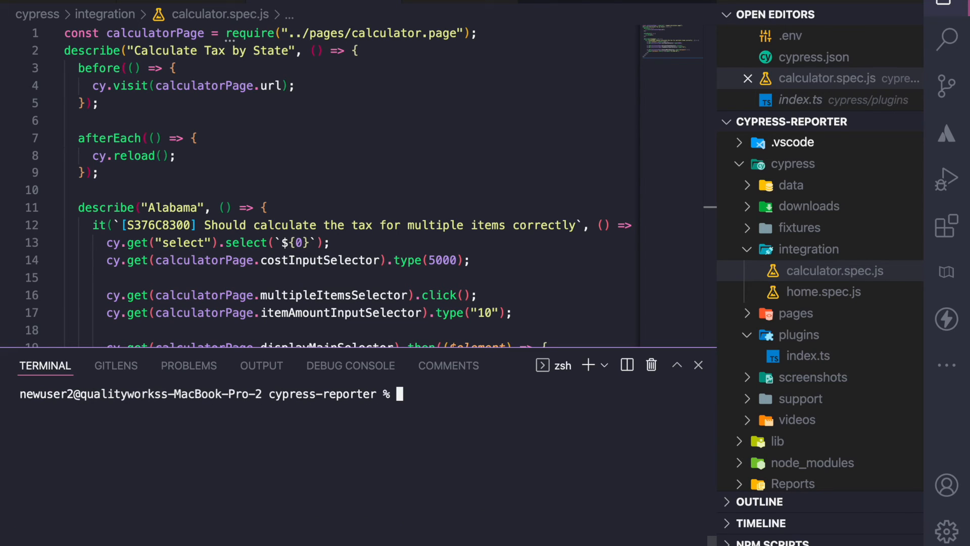
type("npm run test")
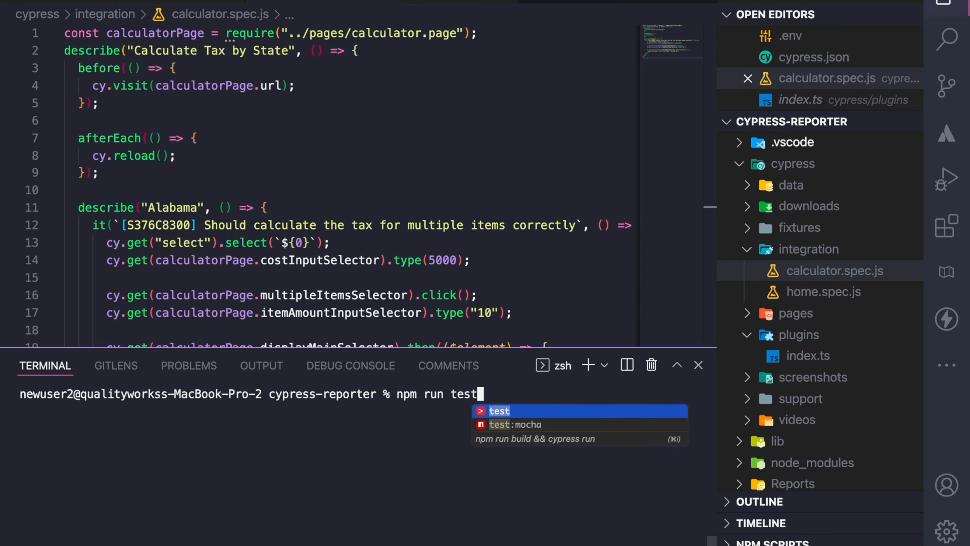
key("Return")
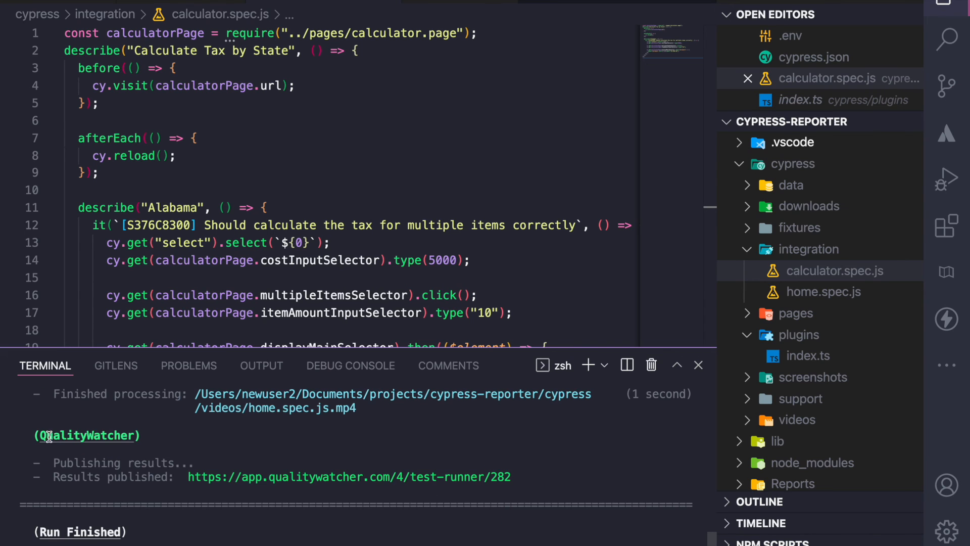
Copy the published results link from the terminal and open the Demo automated test run from Mar 02 2022
left_click_drag(39, 435, 139, 435)
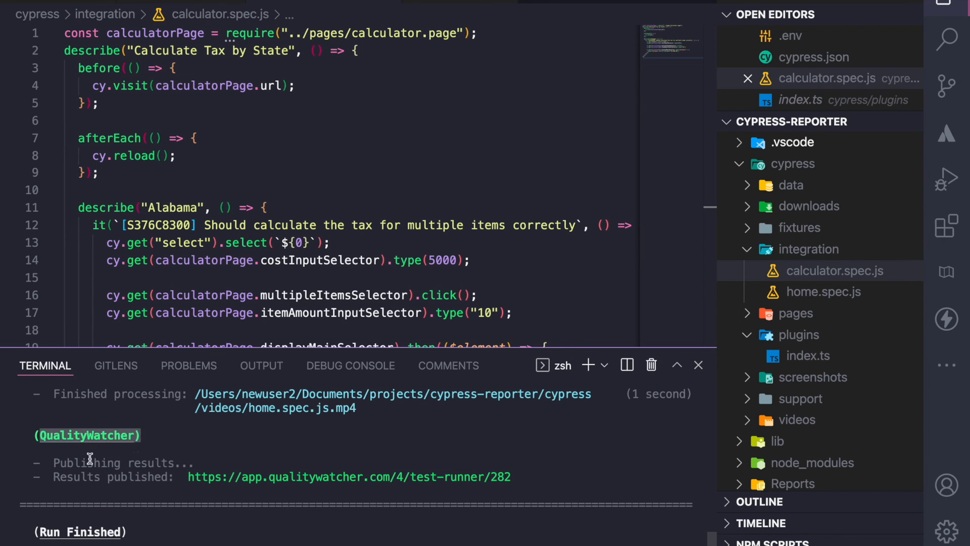
left_click(49, 477)
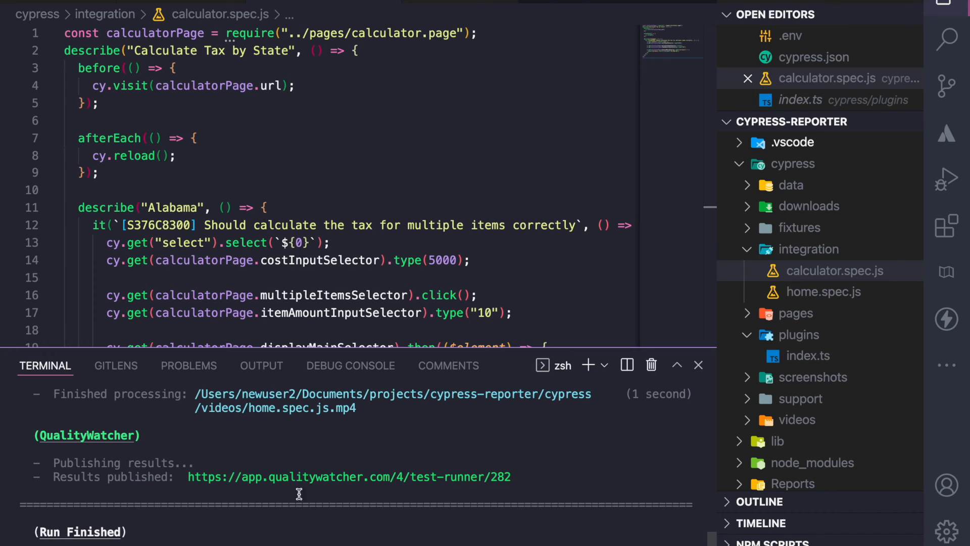
right_click(329, 477)
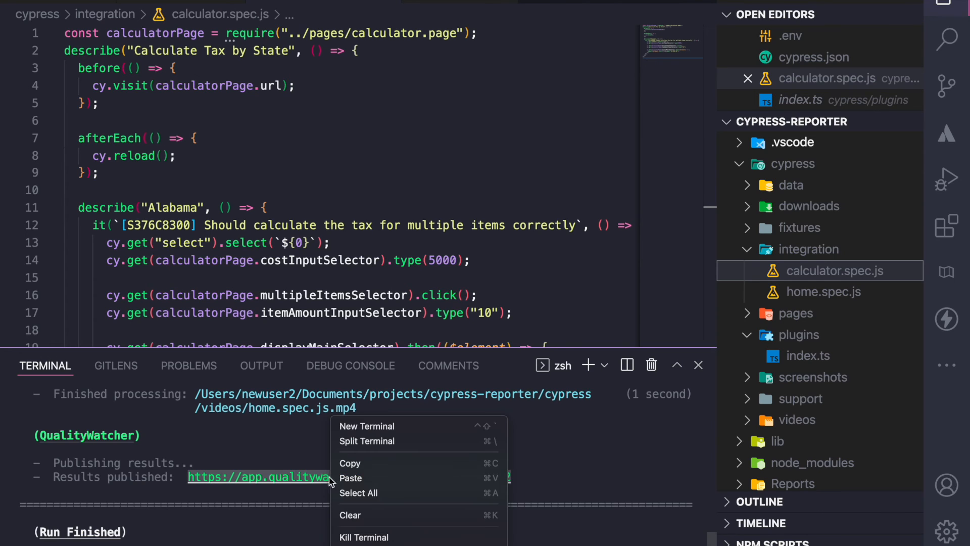
left_click(361, 463)
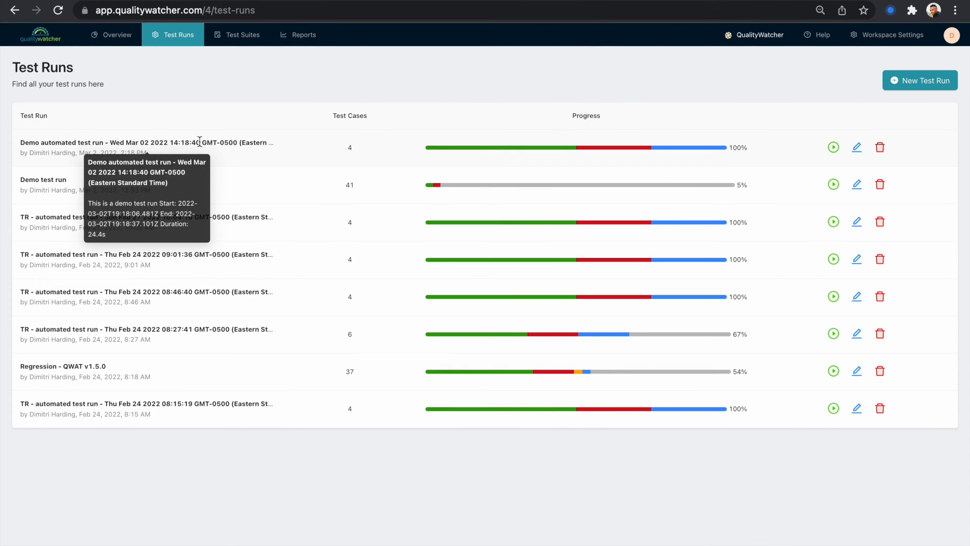
left_click(74, 143)
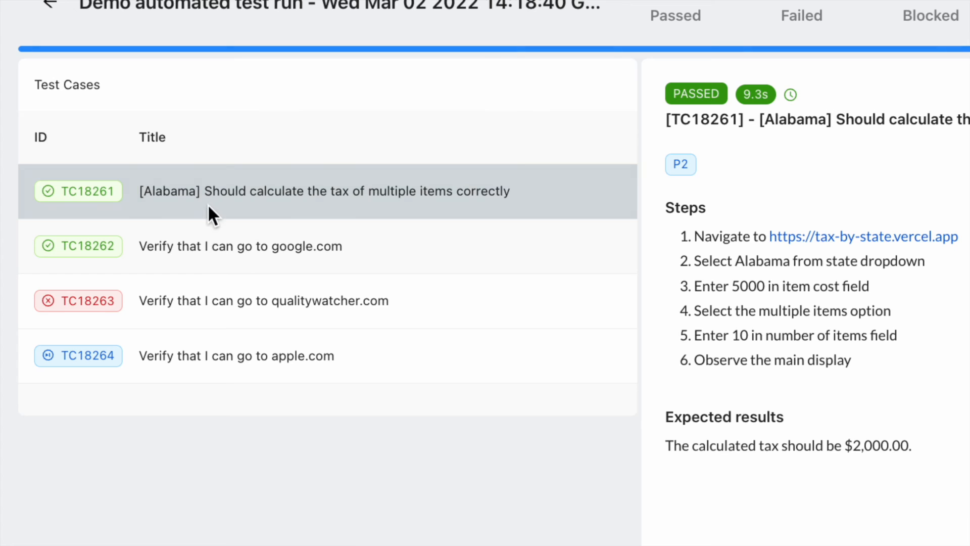
Examine the result details of each test case in the automated test run
left_click(196, 241)
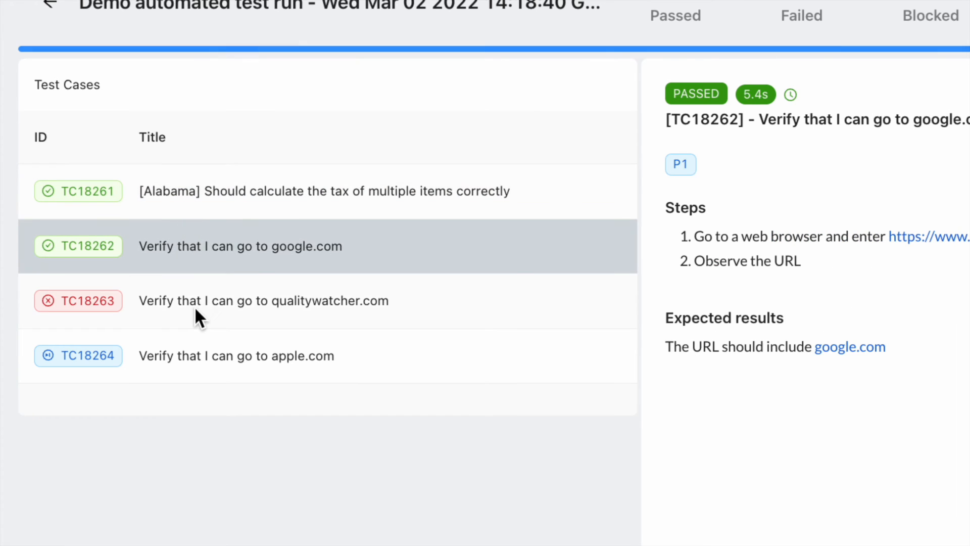
left_click(195, 307)
left_click(205, 349)
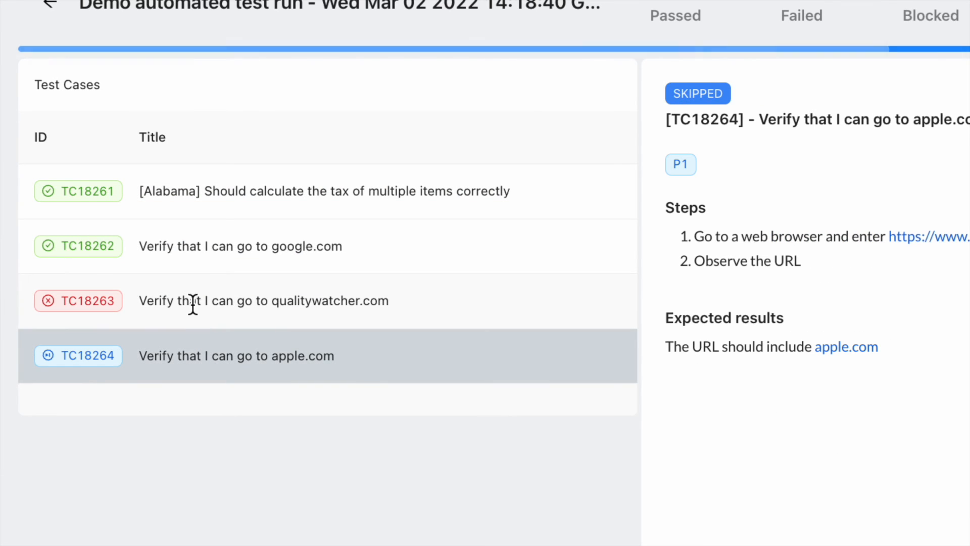
left_click(206, 247)
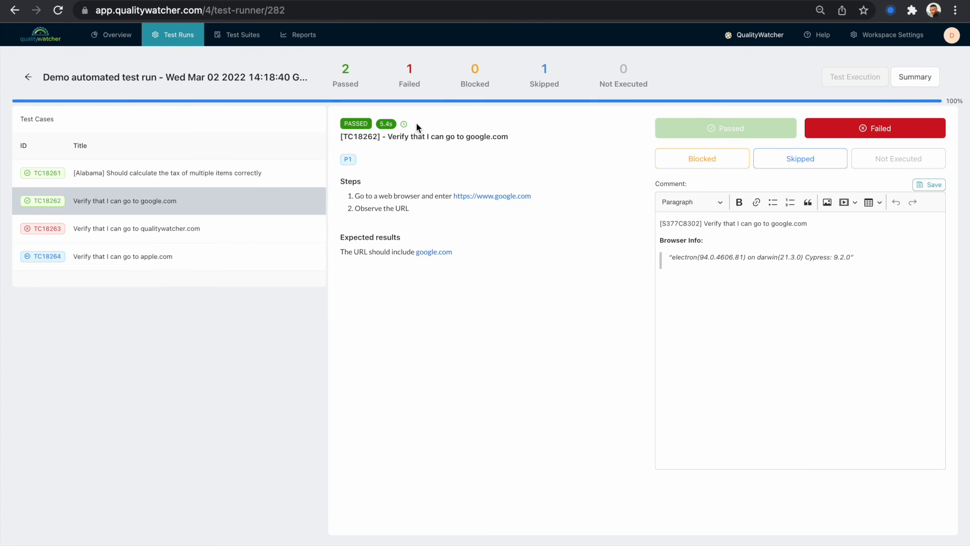
mouse_move(392, 124)
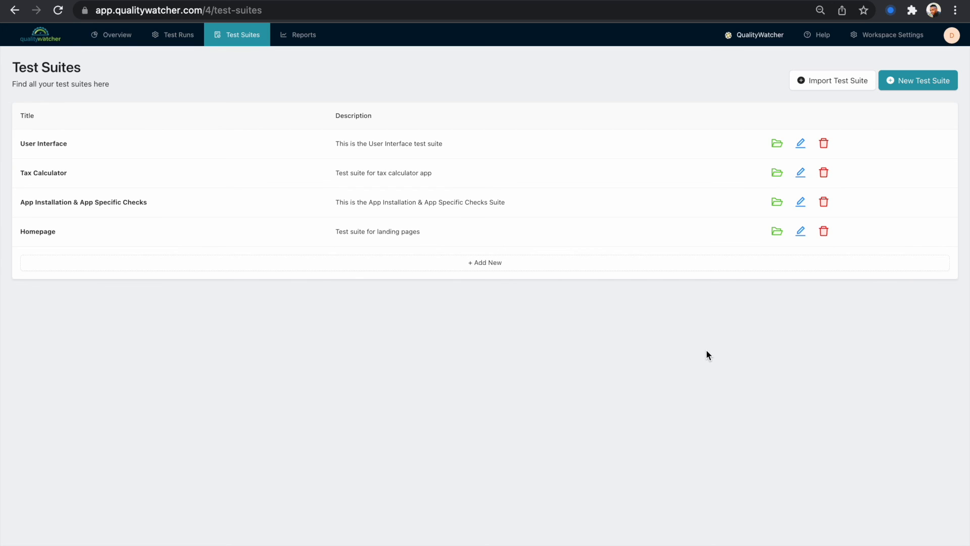
Start importing a test suite and download the sample spreadsheet template
left_click(821, 85)
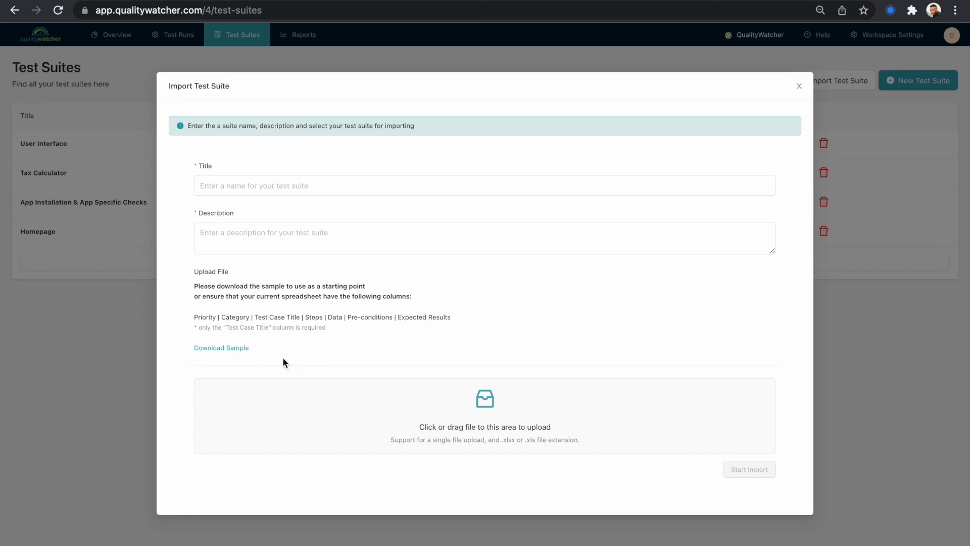
left_click(227, 354)
left_click(152, 537)
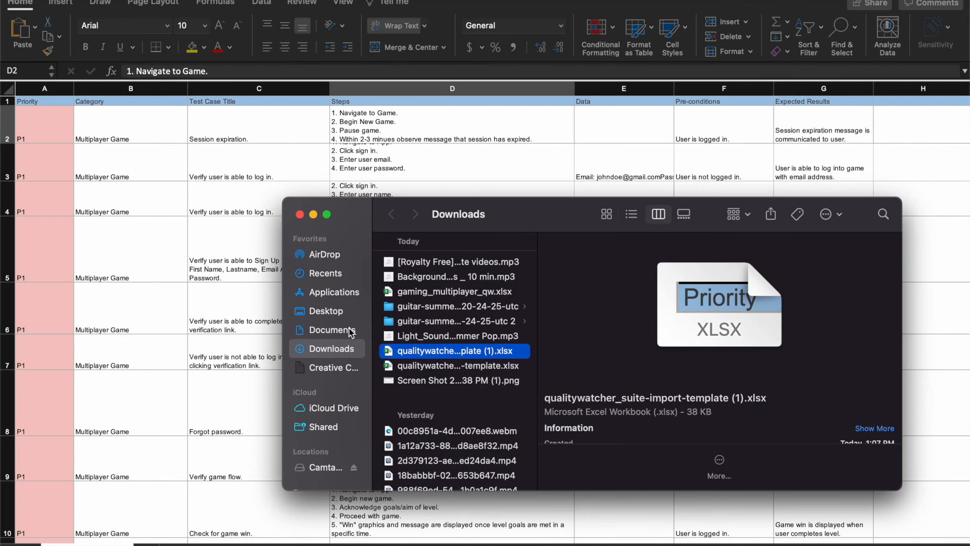
Open the downloaded spreadsheet and examine its test case columns and rows
double_click(419, 349)
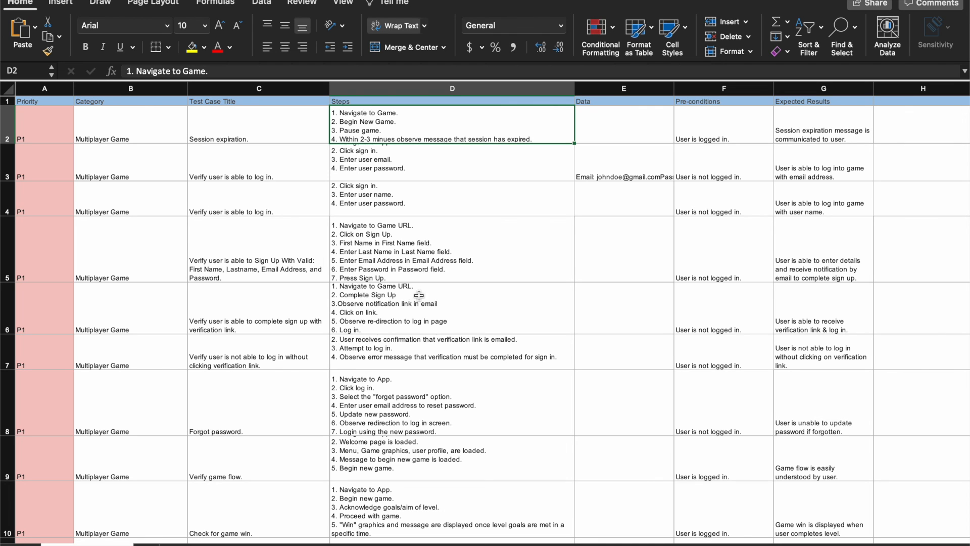
scroll(379, 347, "down", 2)
scroll(379, 347, "down", 6)
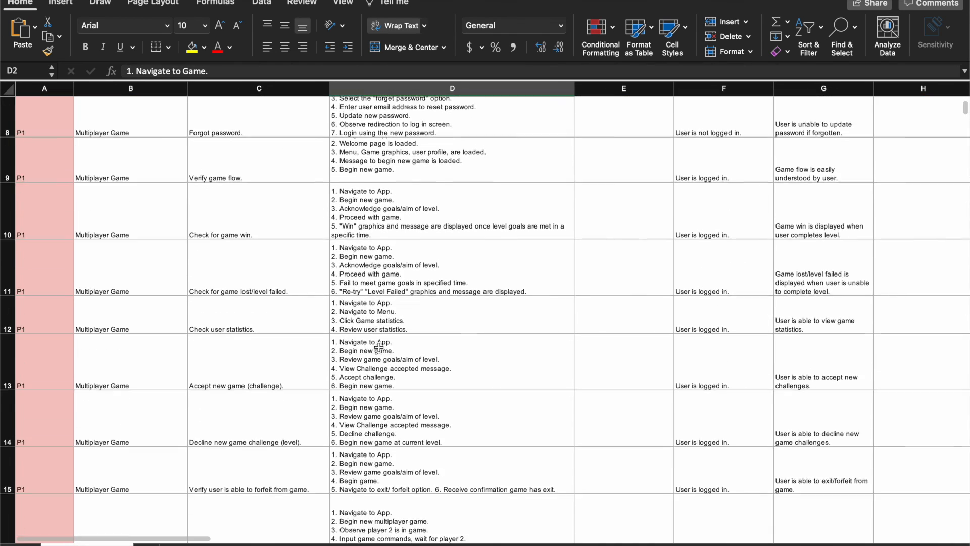
scroll(118, 261, "up", 10)
scroll(119, 347, "down", 10)
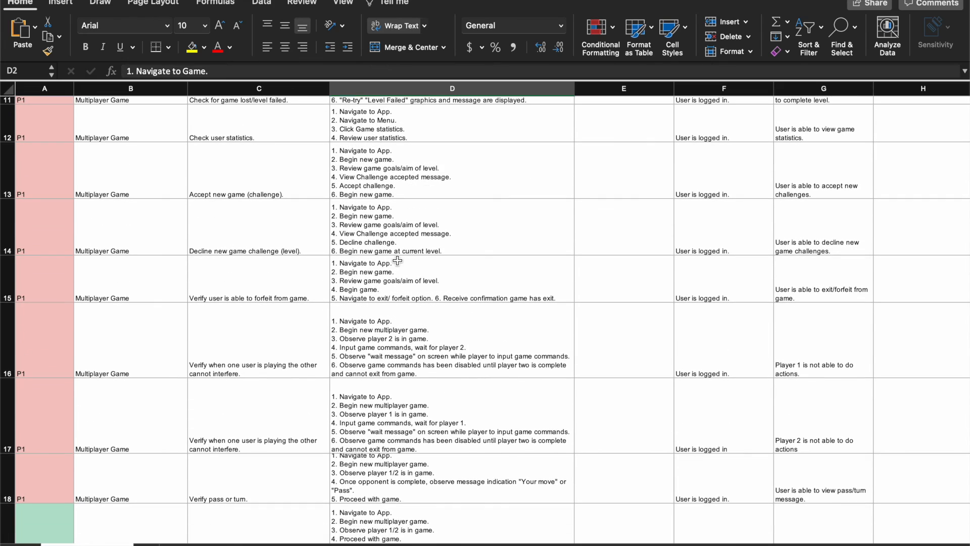
scroll(398, 260, "up", 10)
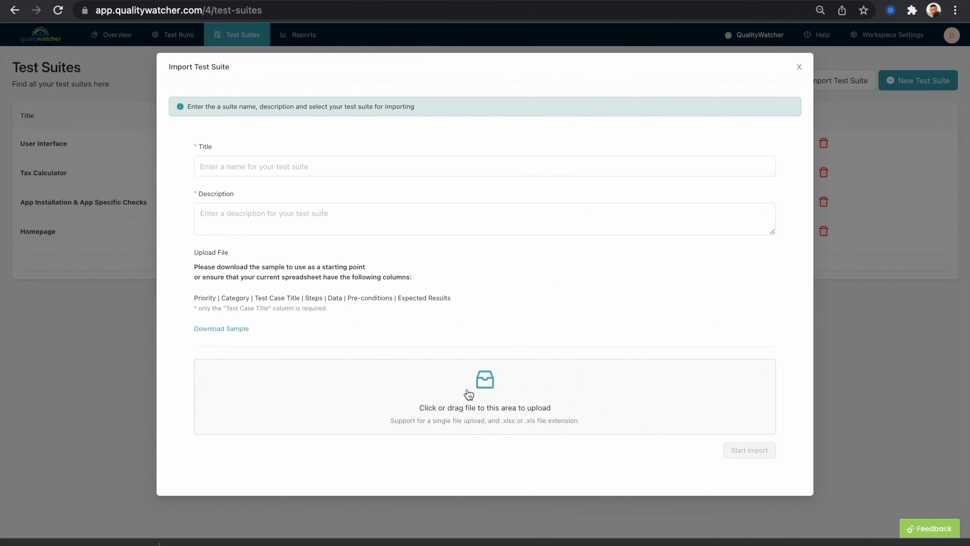
Import gaming_multiplayer_qw.xlsx as test suite Gaming Multi-player with description "Existing gaming test suite for multi-player"
left_click(468, 392)
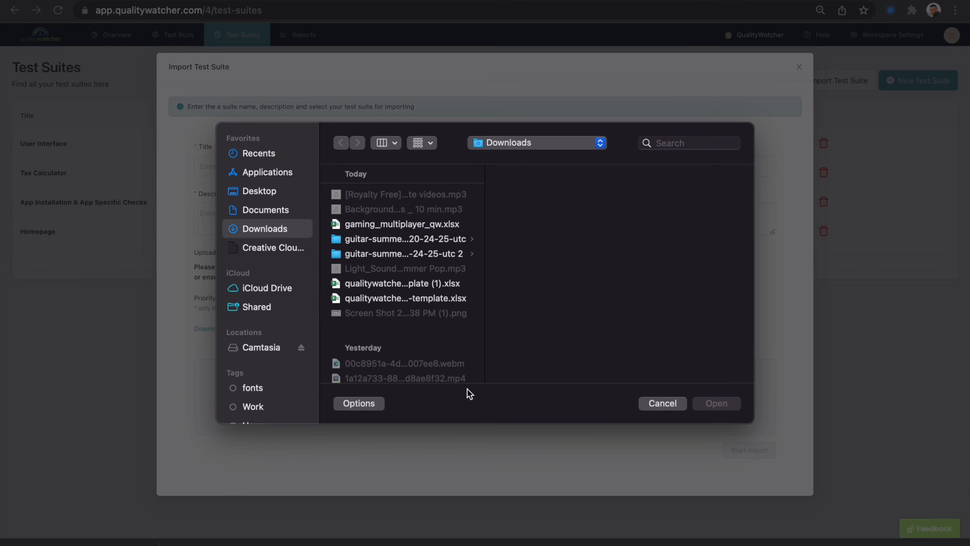
left_click(396, 226)
left_click(727, 404)
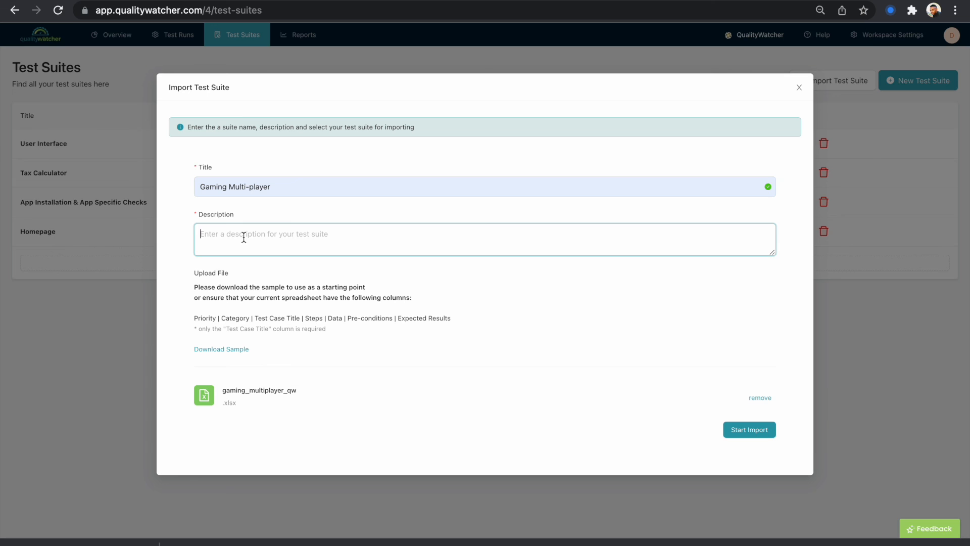
type("Existing gaming test suite for multi-player")
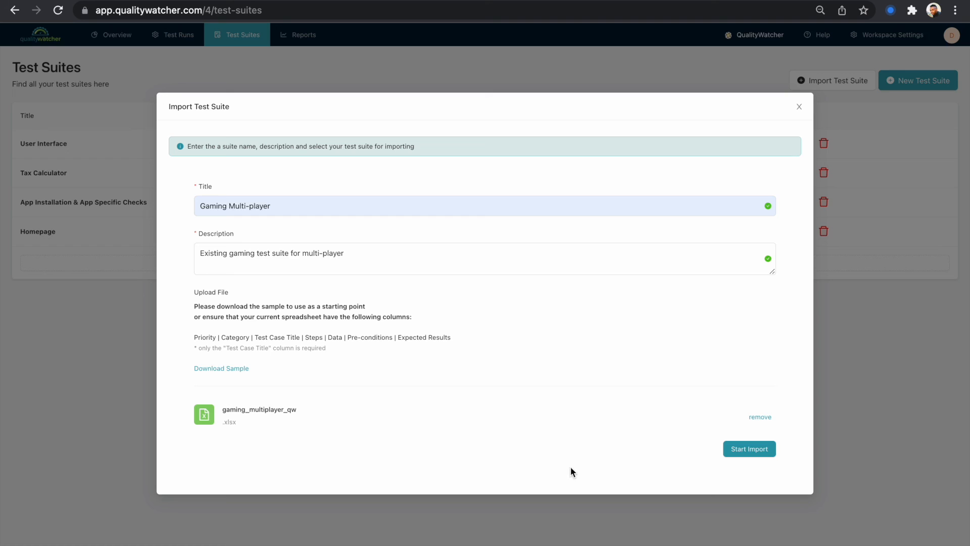
left_click(748, 448)
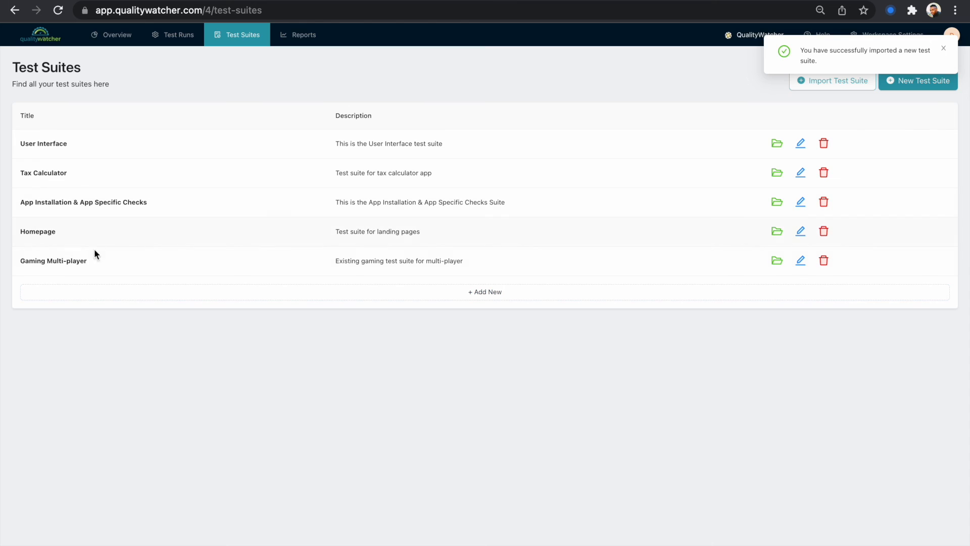
Open the Gaming Multi-player suite and preview its imported test cases, comparing them with the spreadsheet
left_click(105, 263)
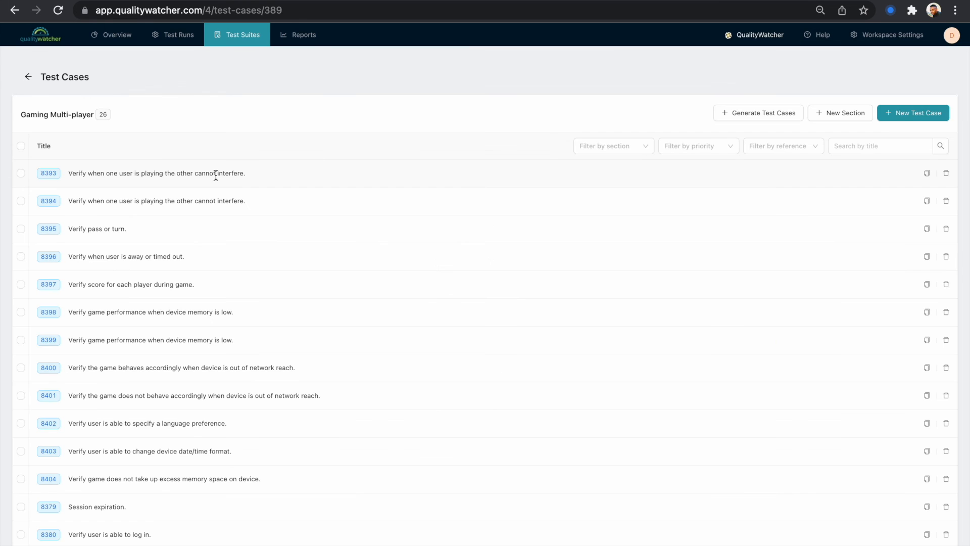
left_click(329, 199)
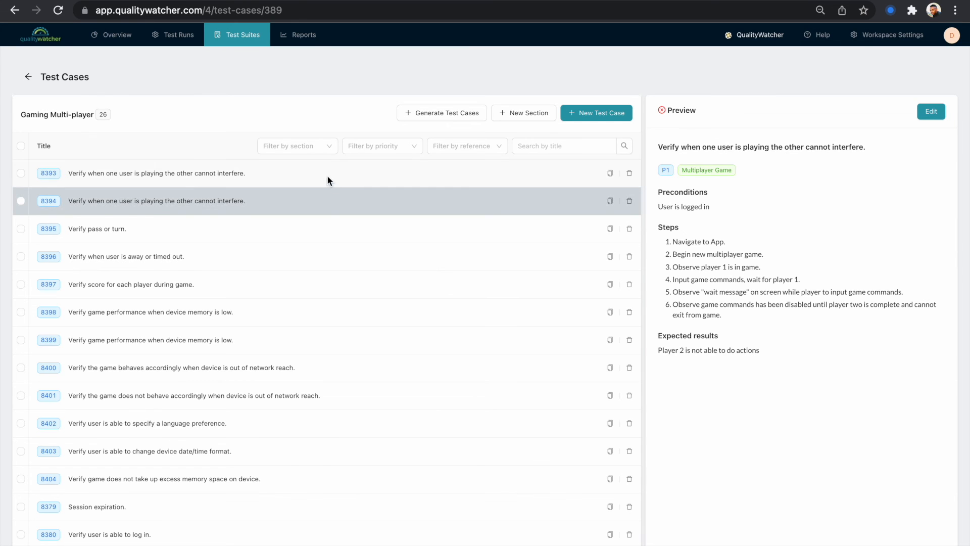
left_click(326, 177)
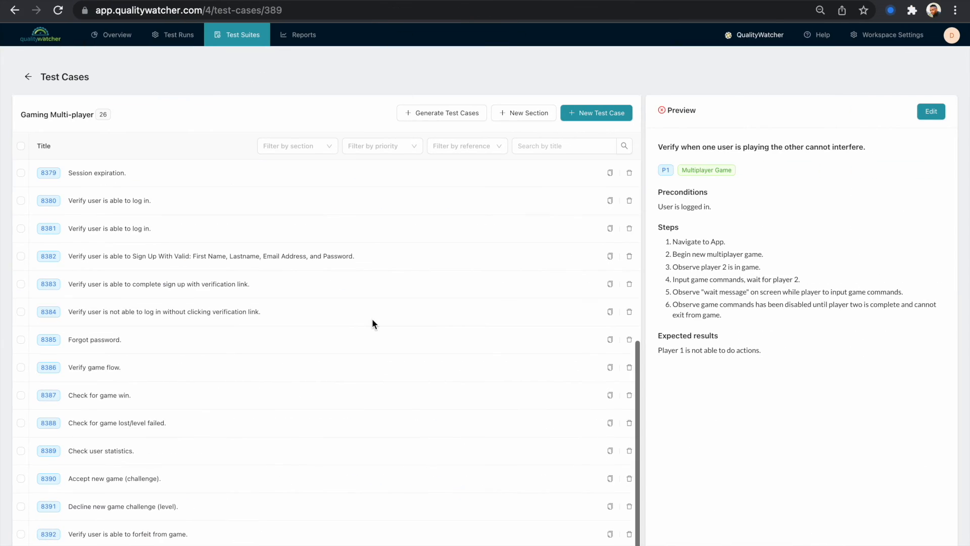
left_click(291, 529)
left_click(306, 451)
scroll(313, 406, "up", 6)
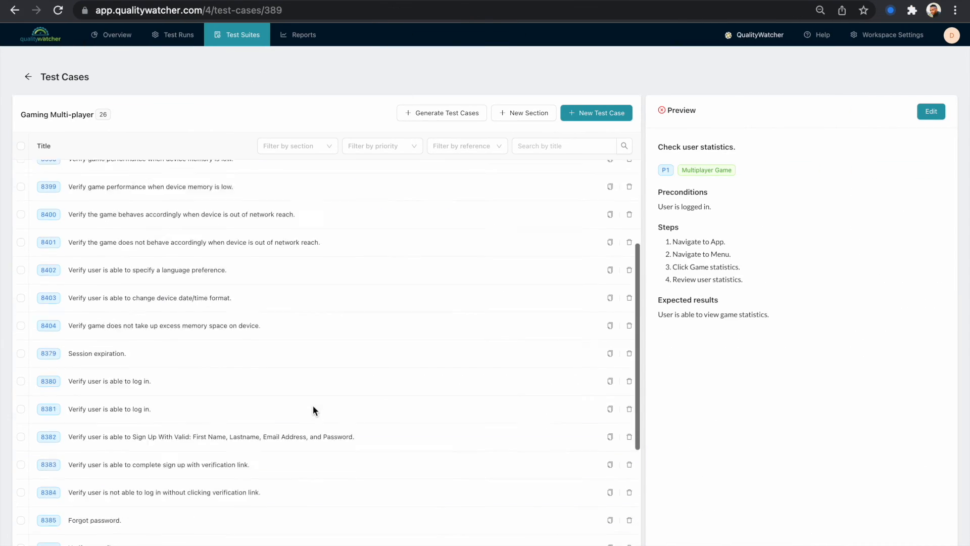